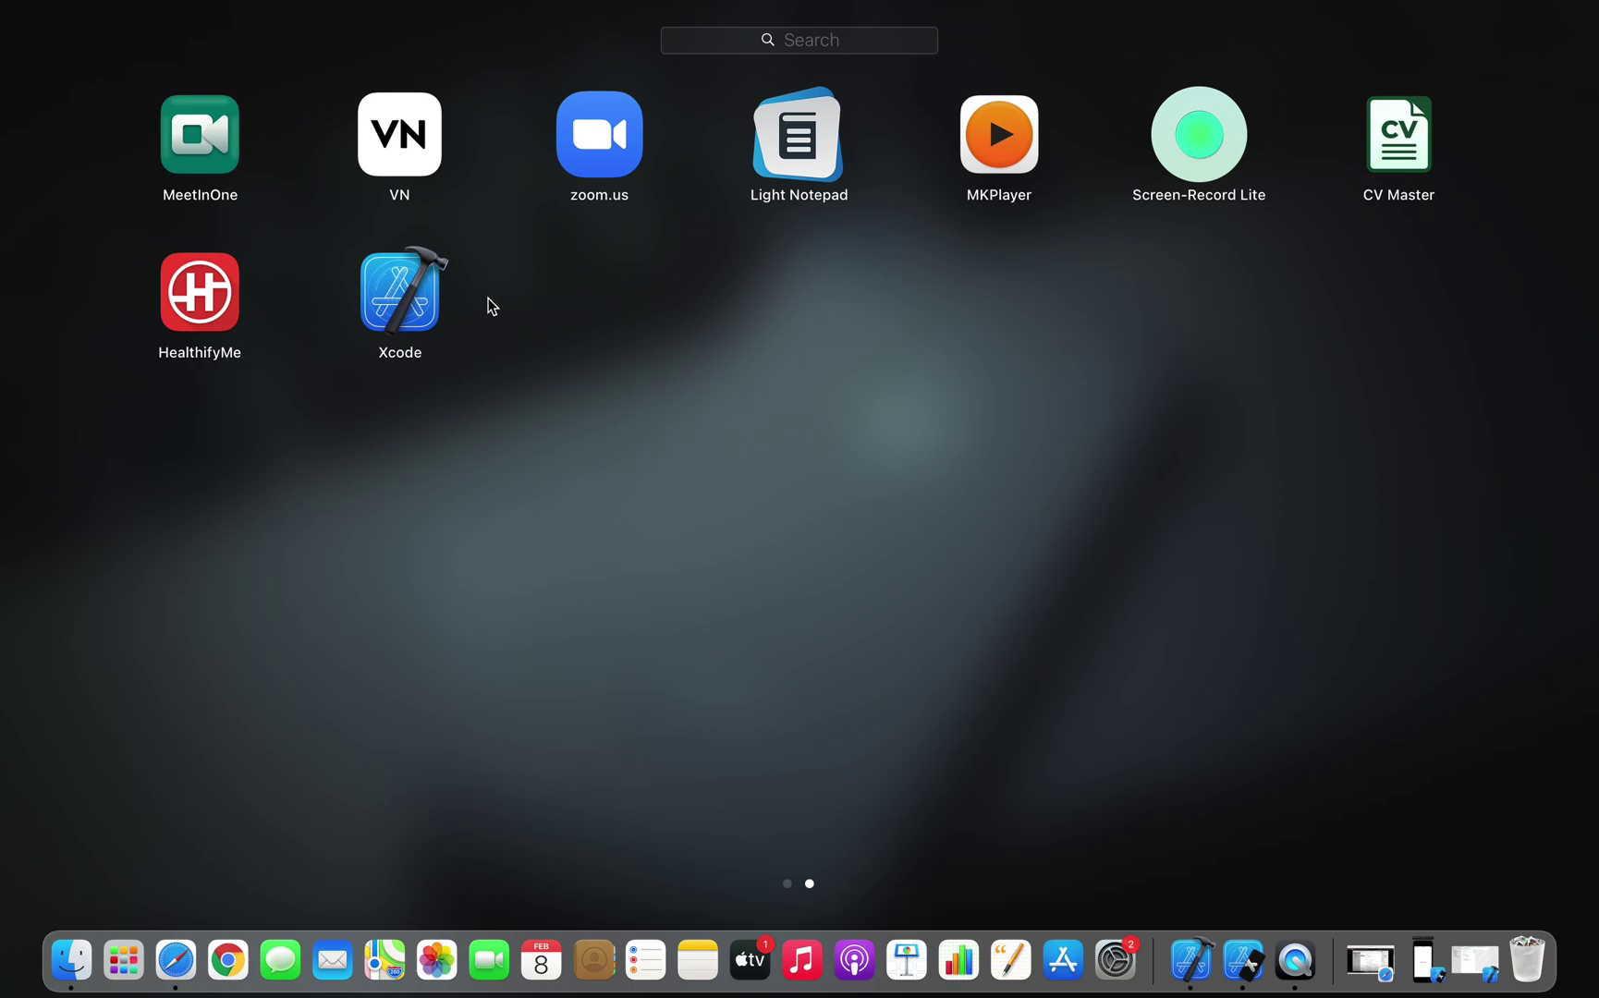
Step: Launch Xcode from Launchpad to show the Firsttime project's ContentView
left_click(455, 296)
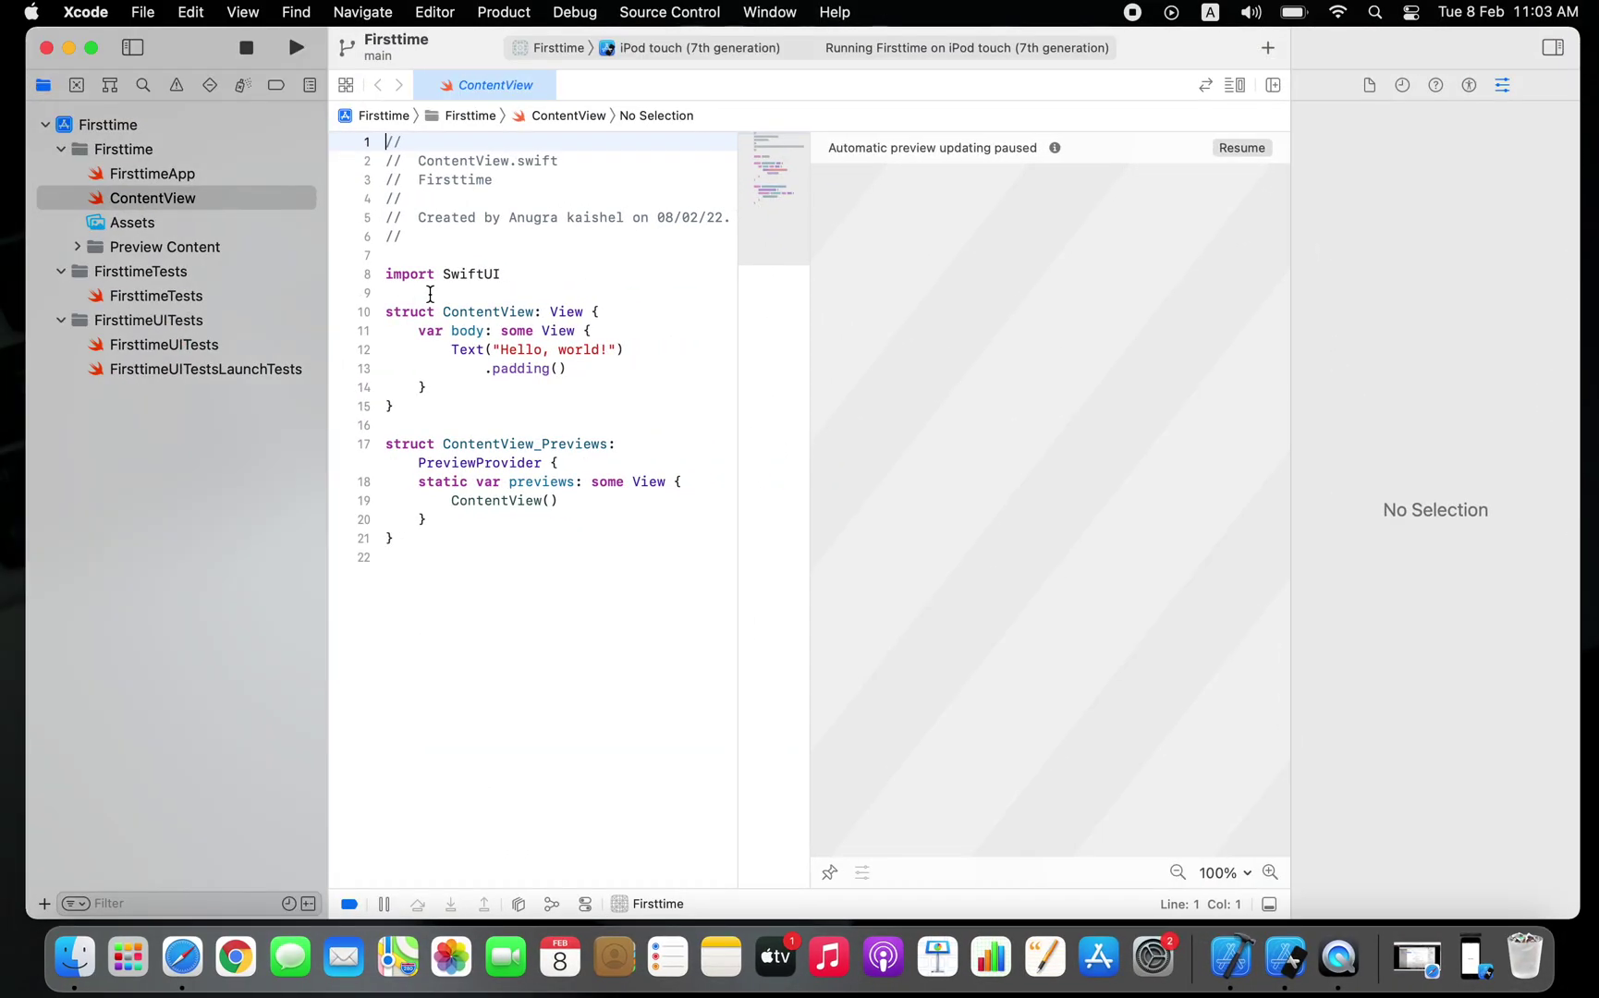
Step: Start a new project from the File menu and browse the macOS templates
left_click(143, 13)
mouse_move(147, 45)
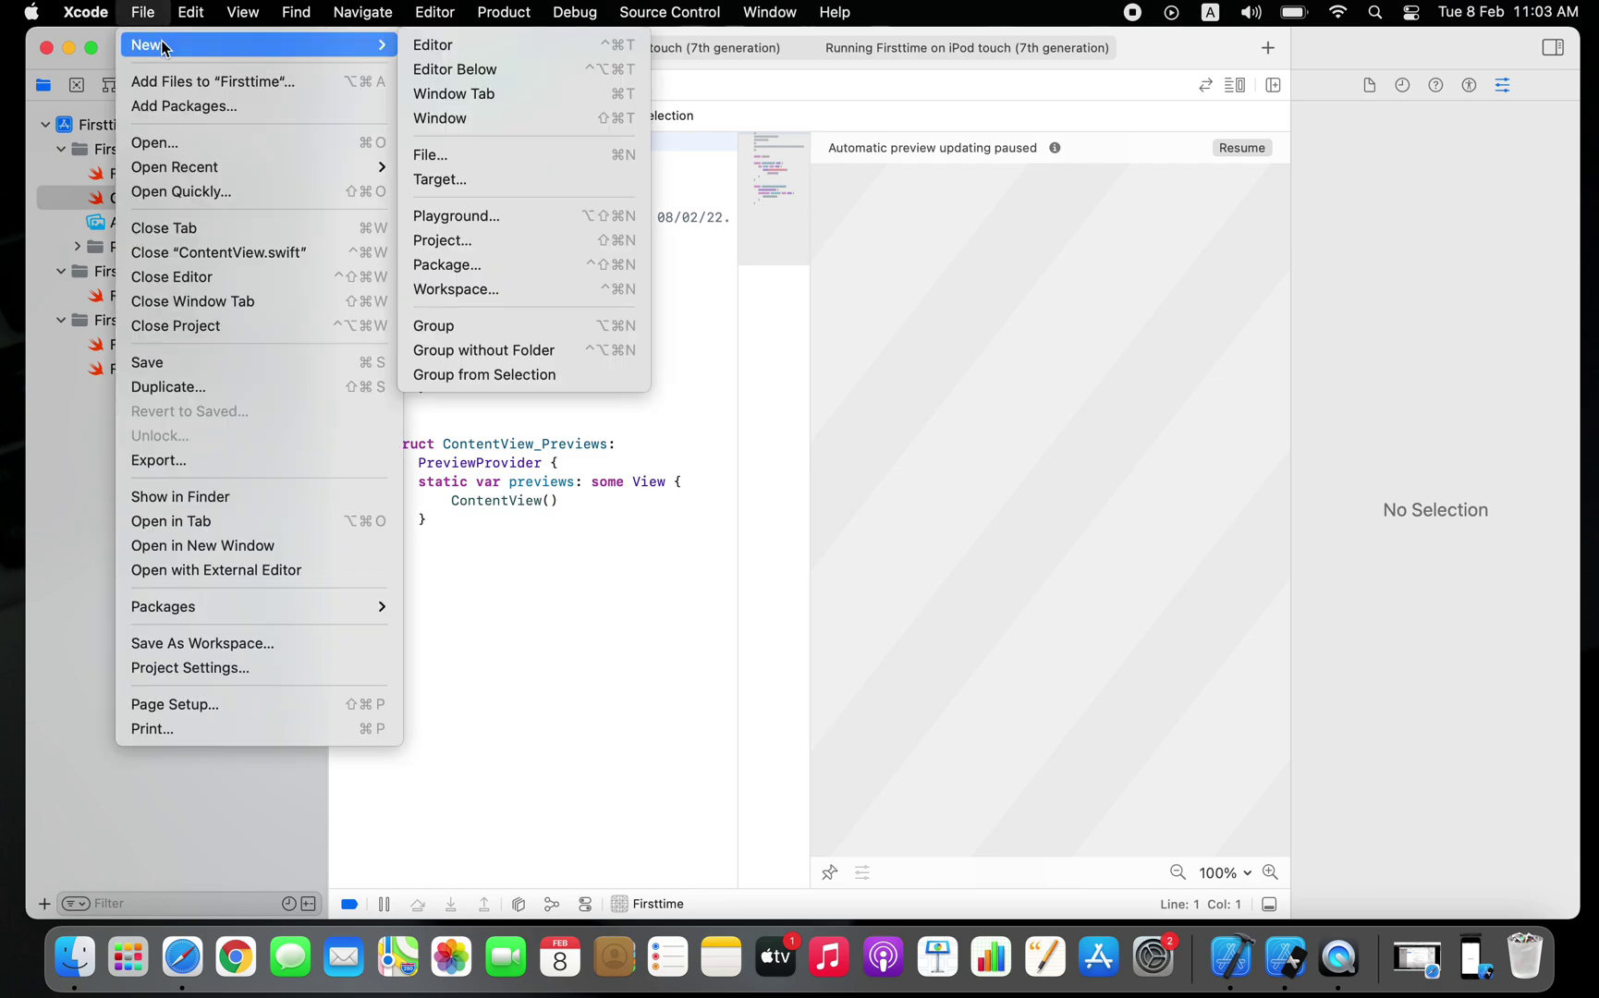
left_click(486, 241)
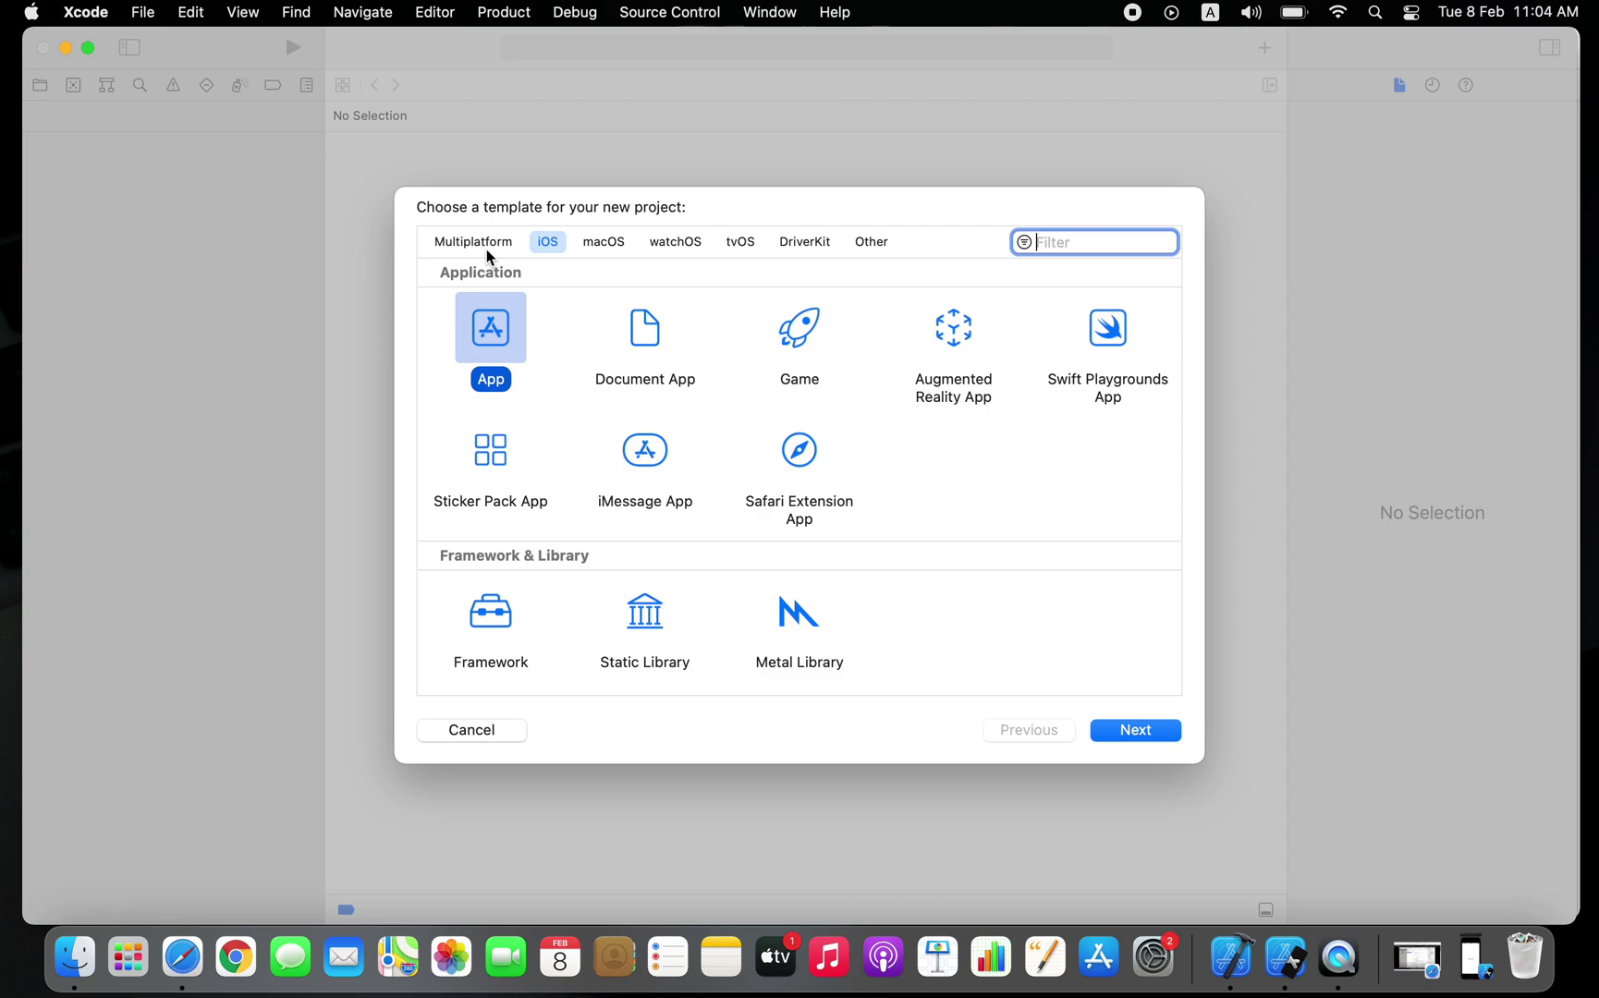
left_click(598, 243)
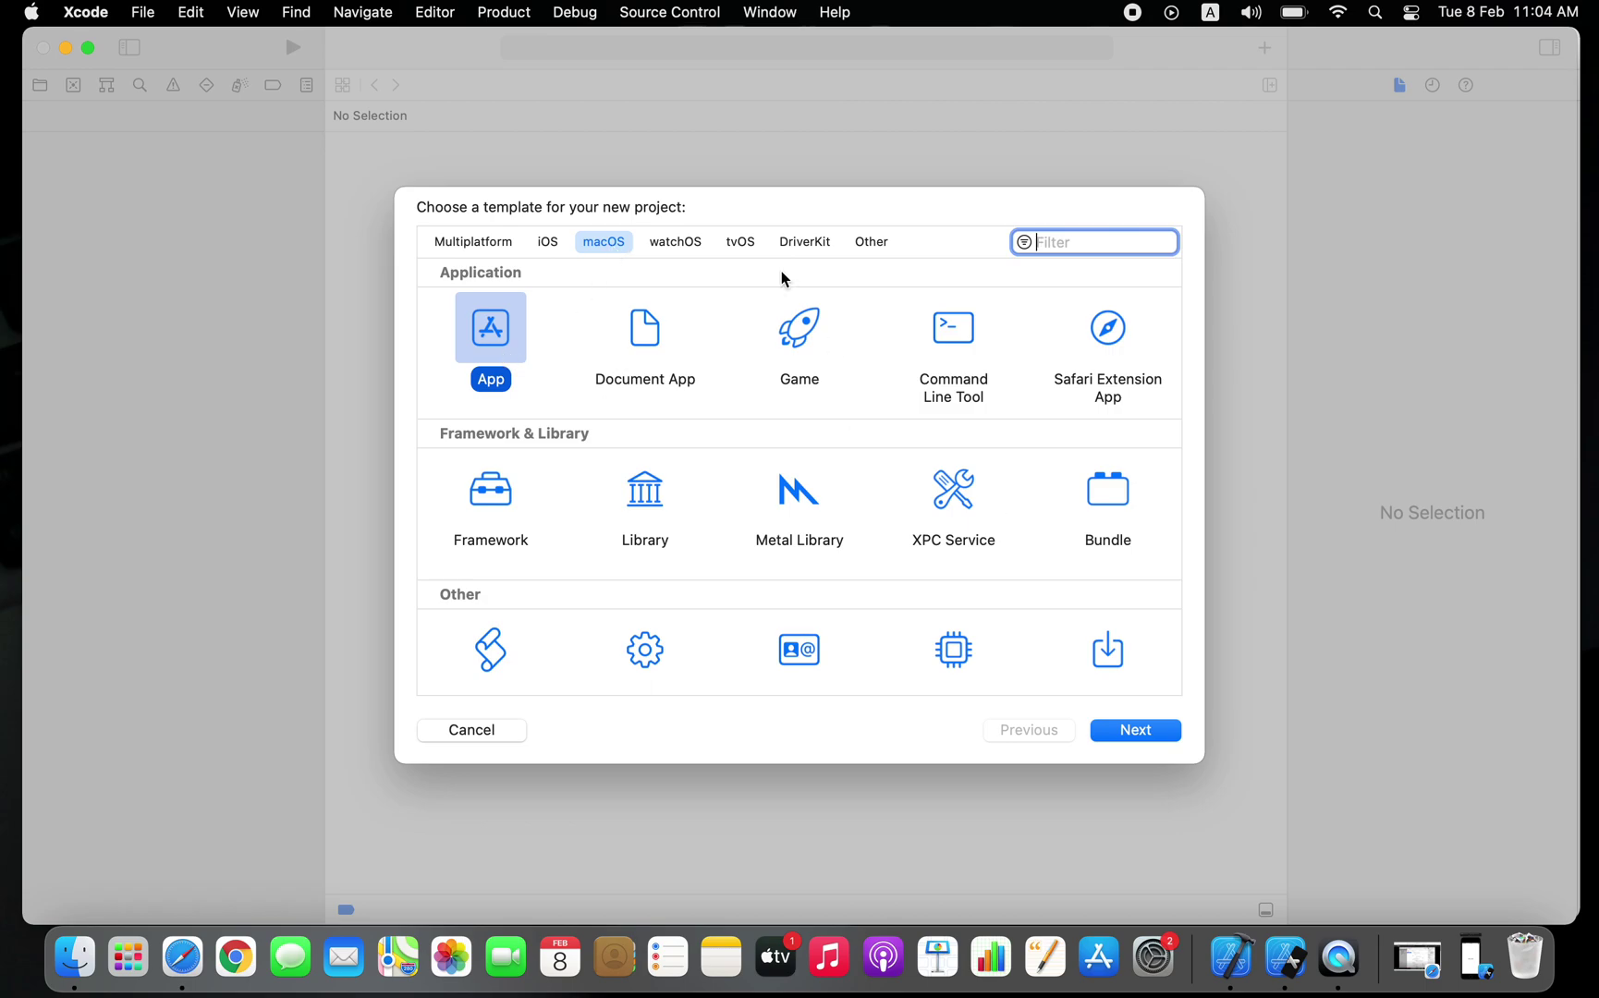
left_click(686, 243)
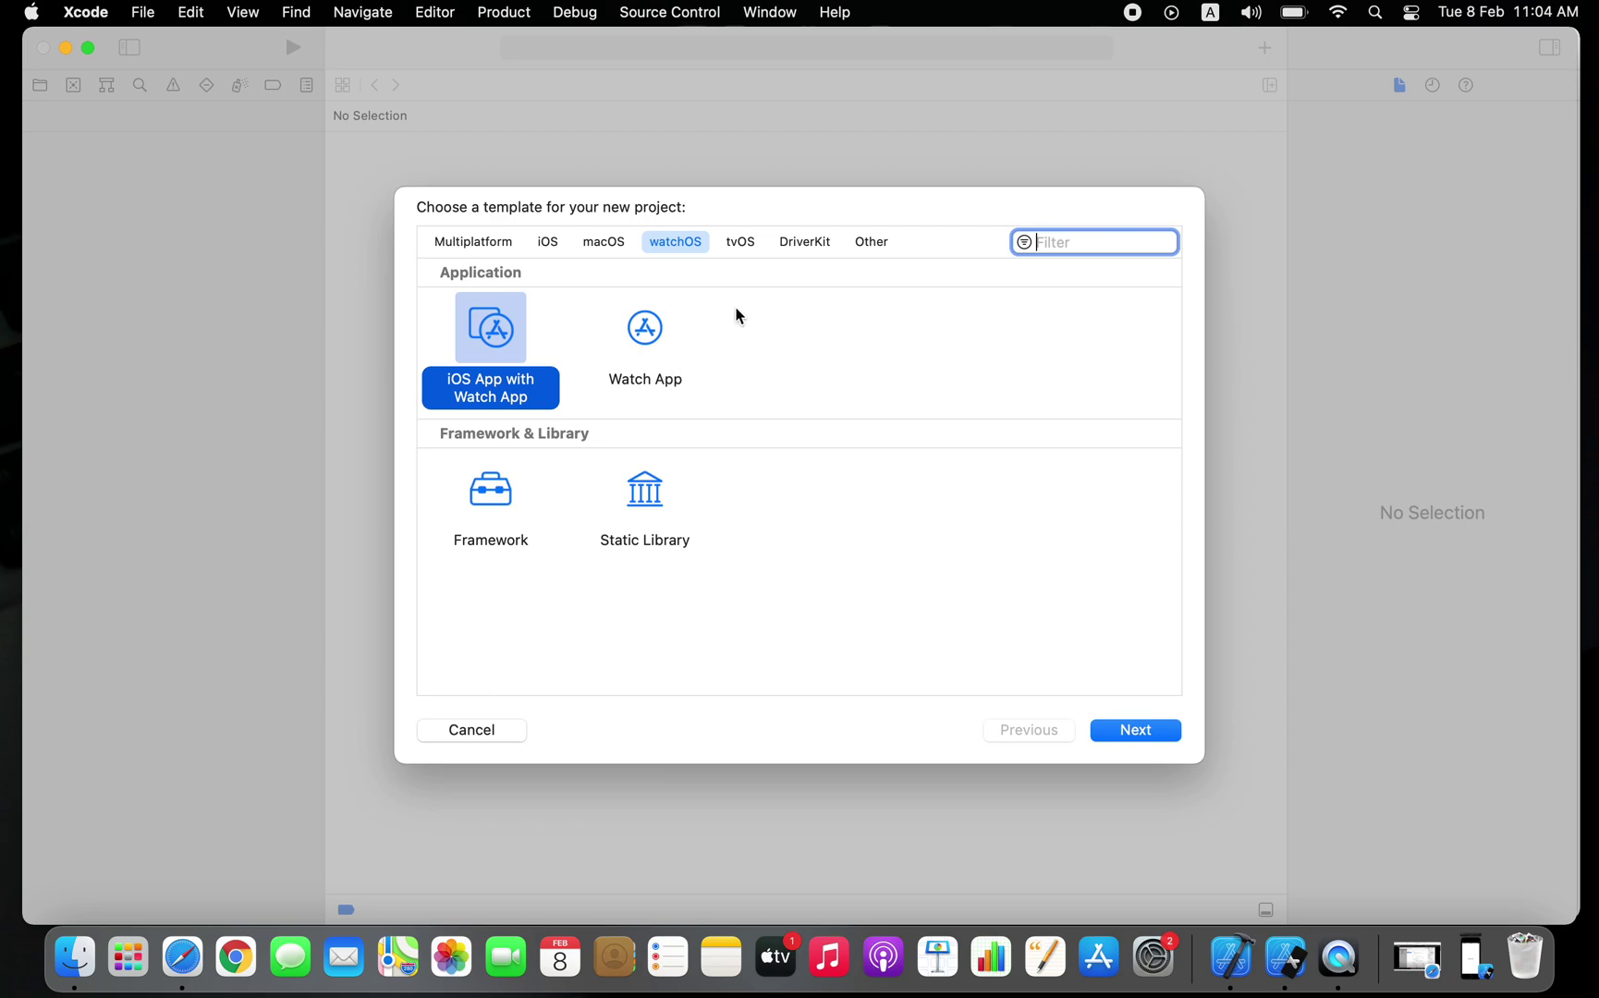
left_click(739, 247)
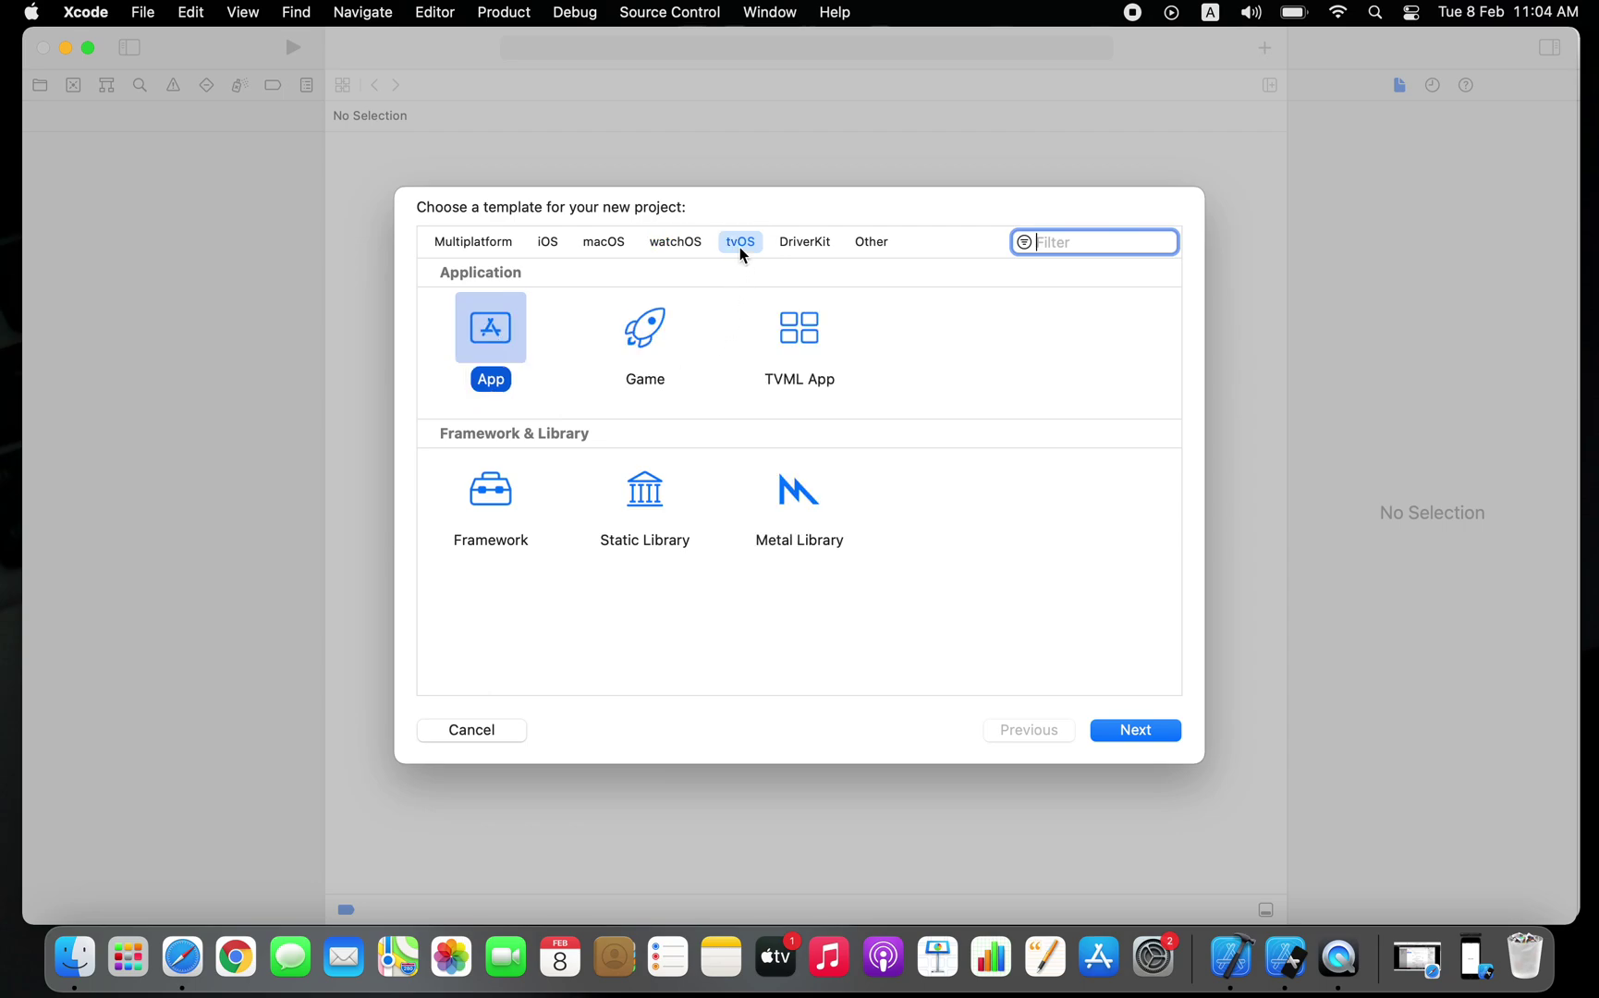
left_click(808, 237)
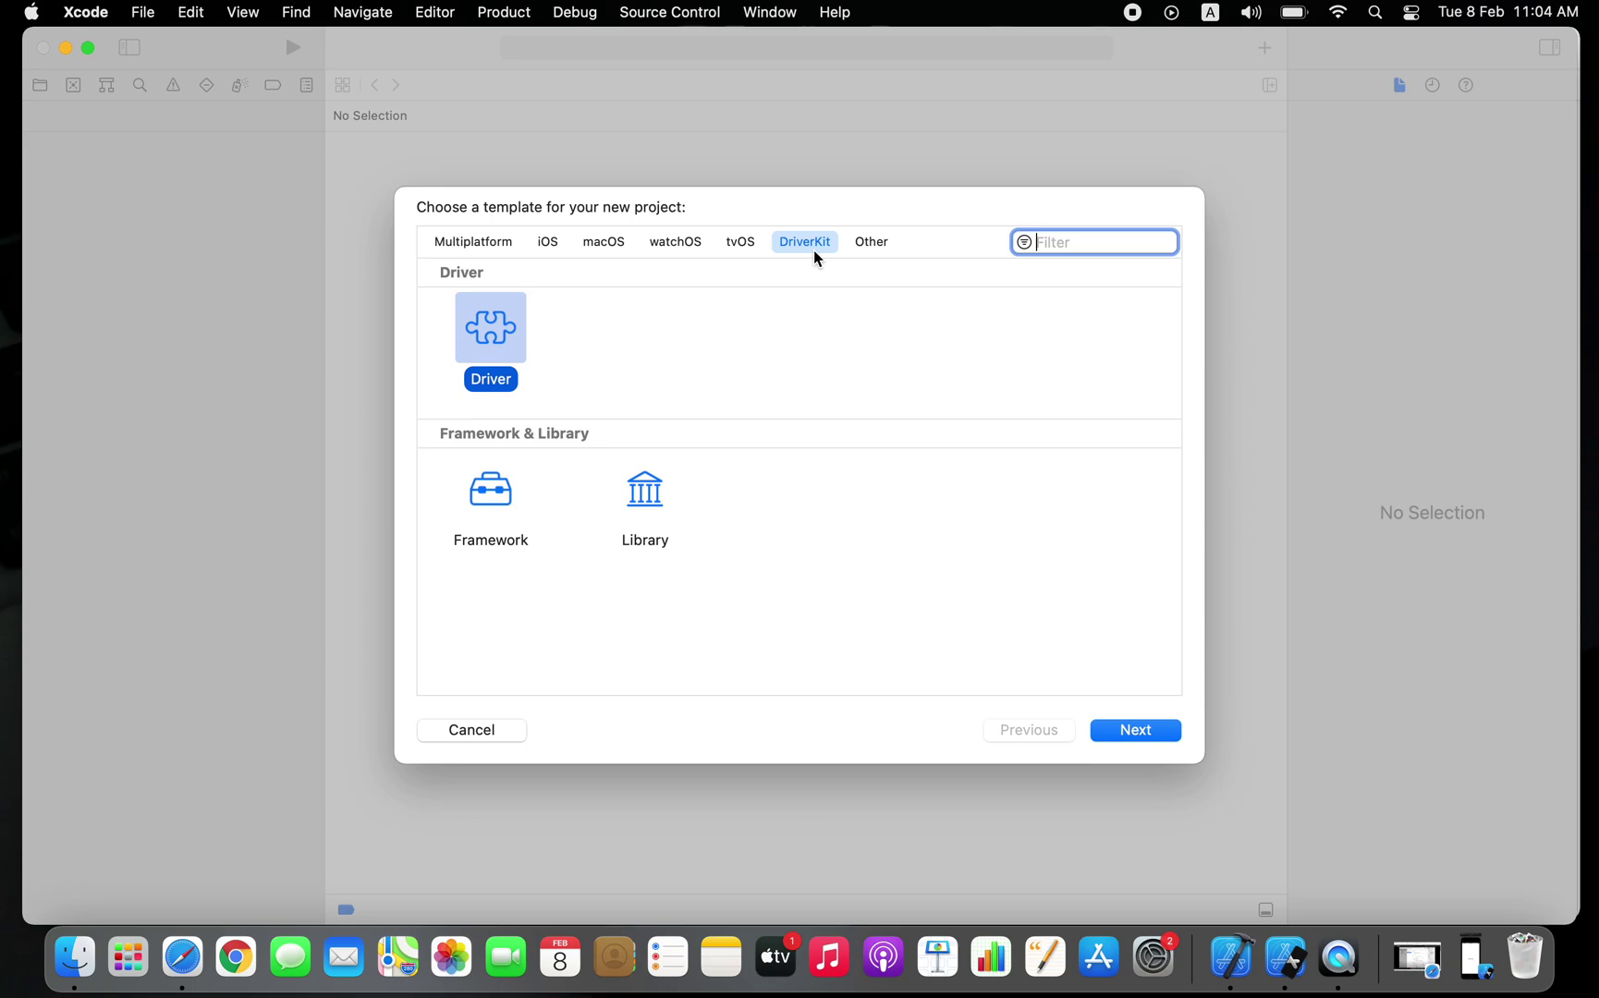
left_click(874, 236)
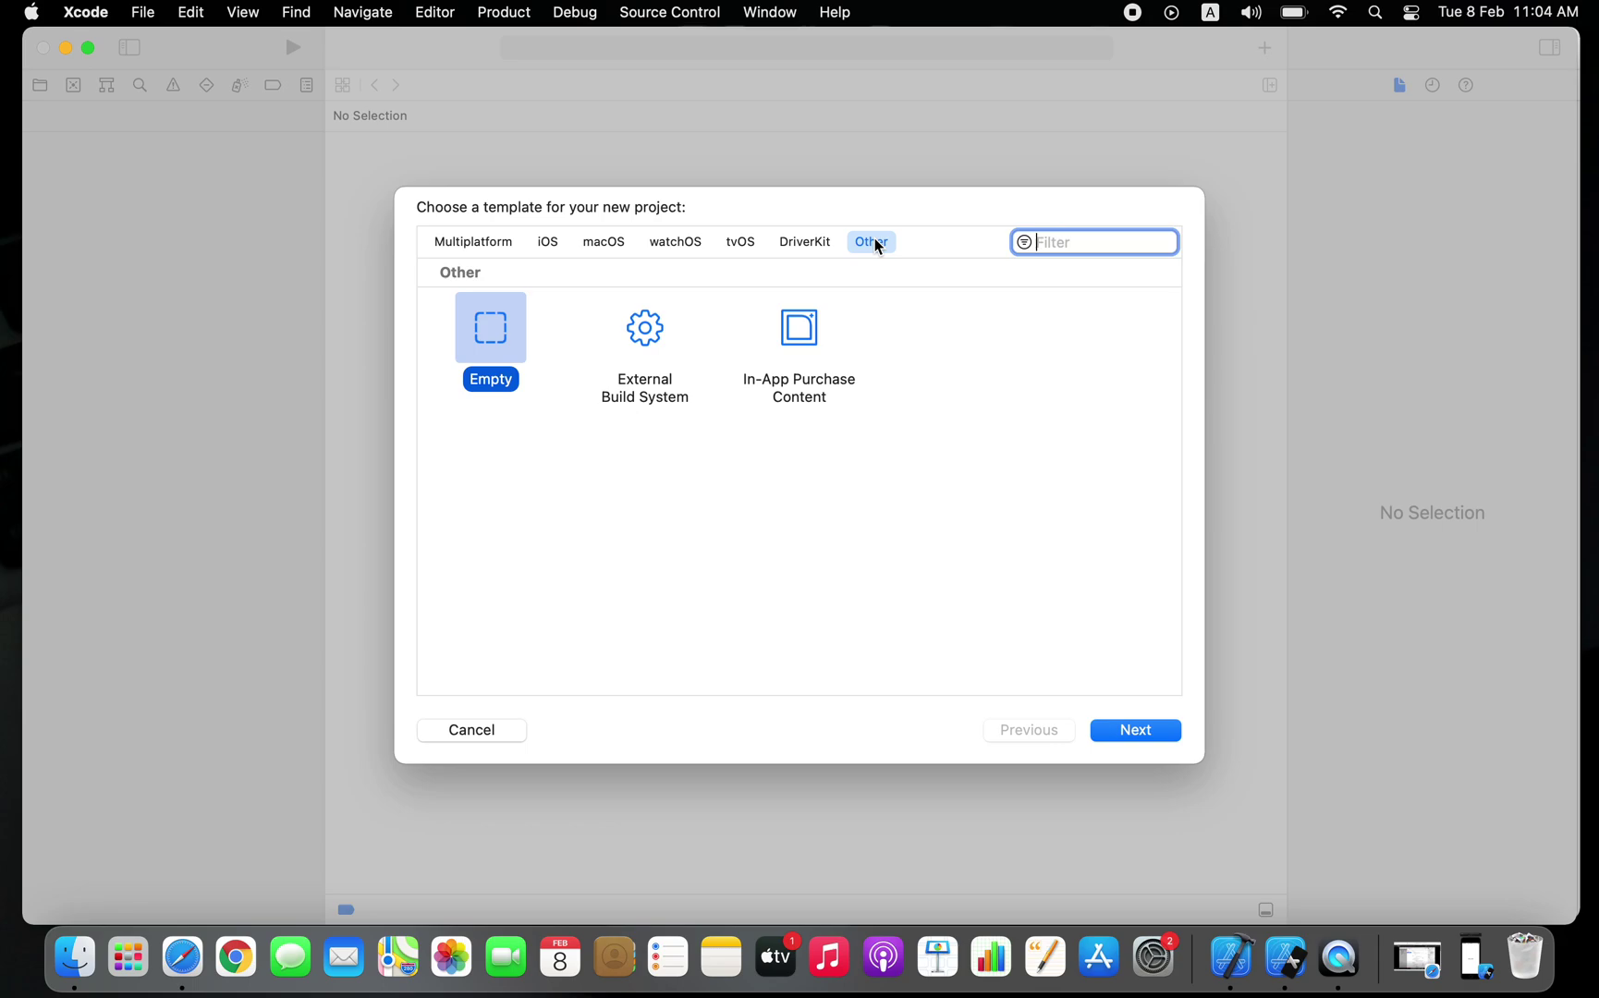
left_click(550, 242)
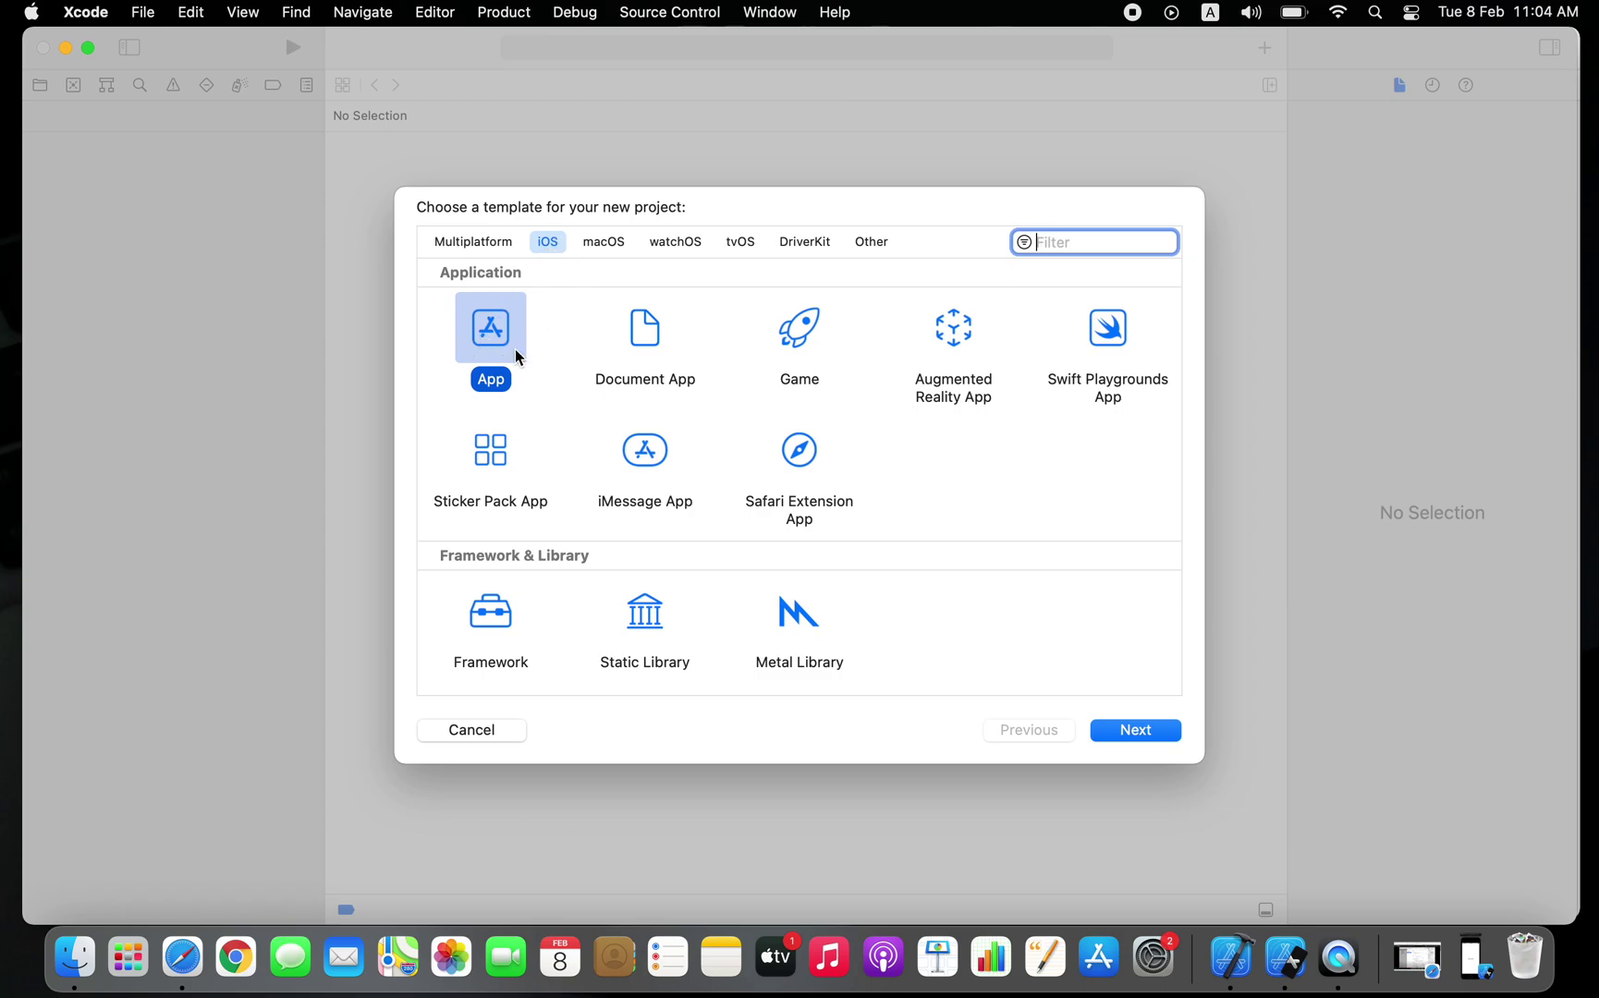
left_click(1131, 734)
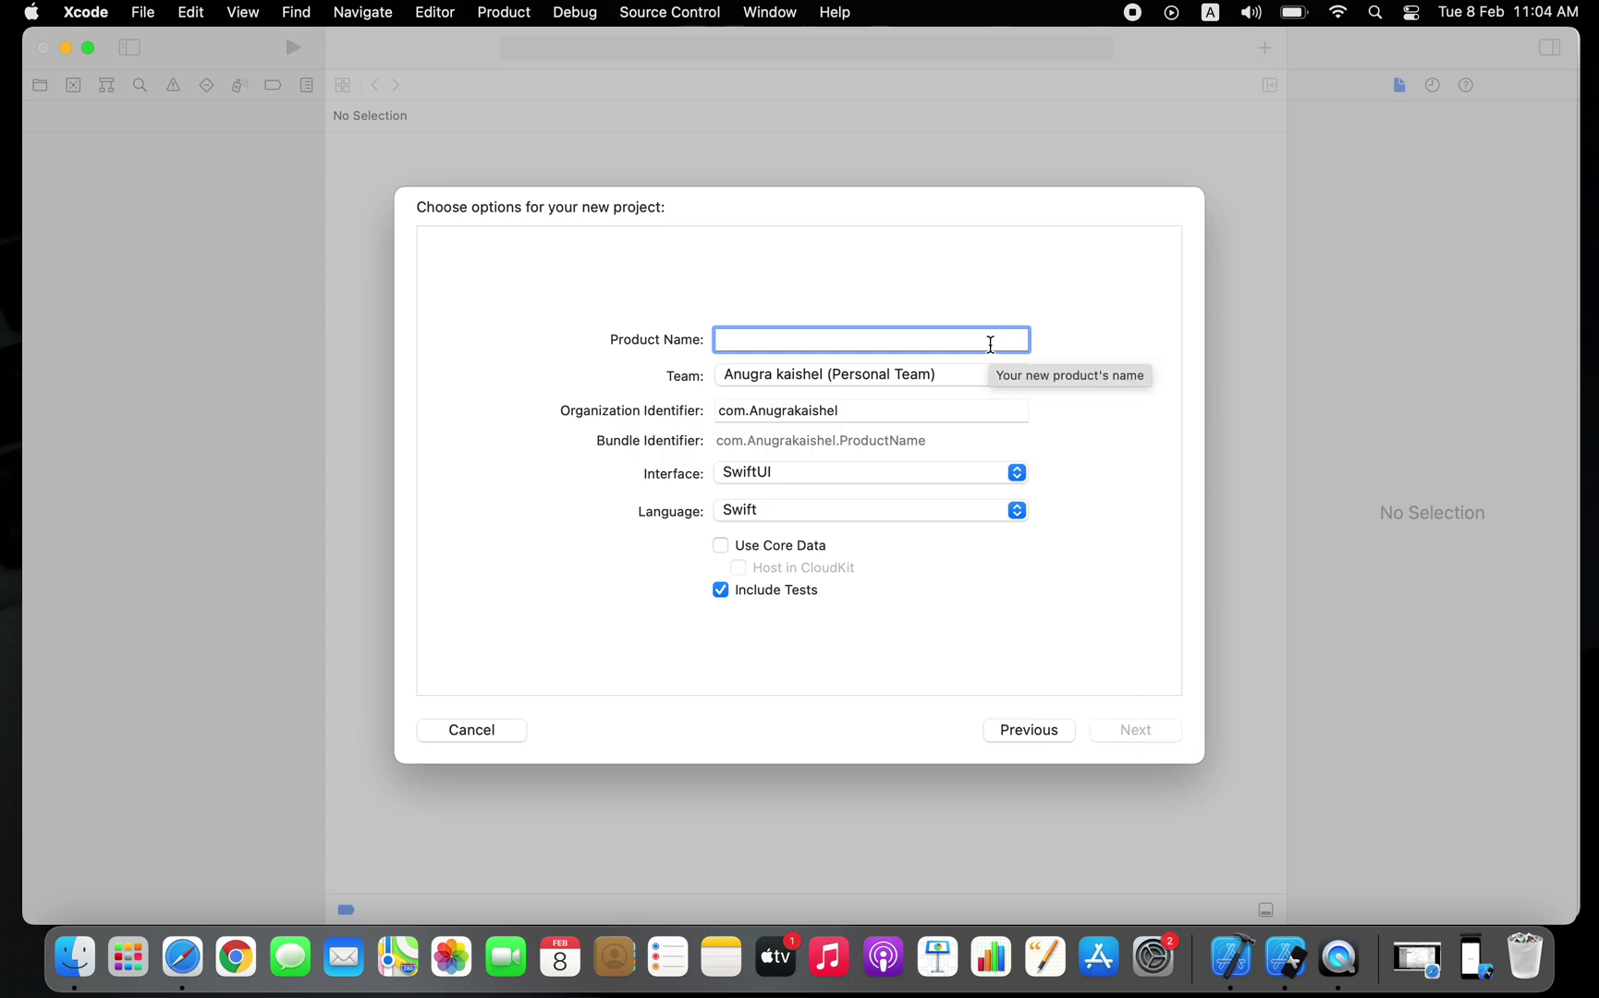
type("fir")
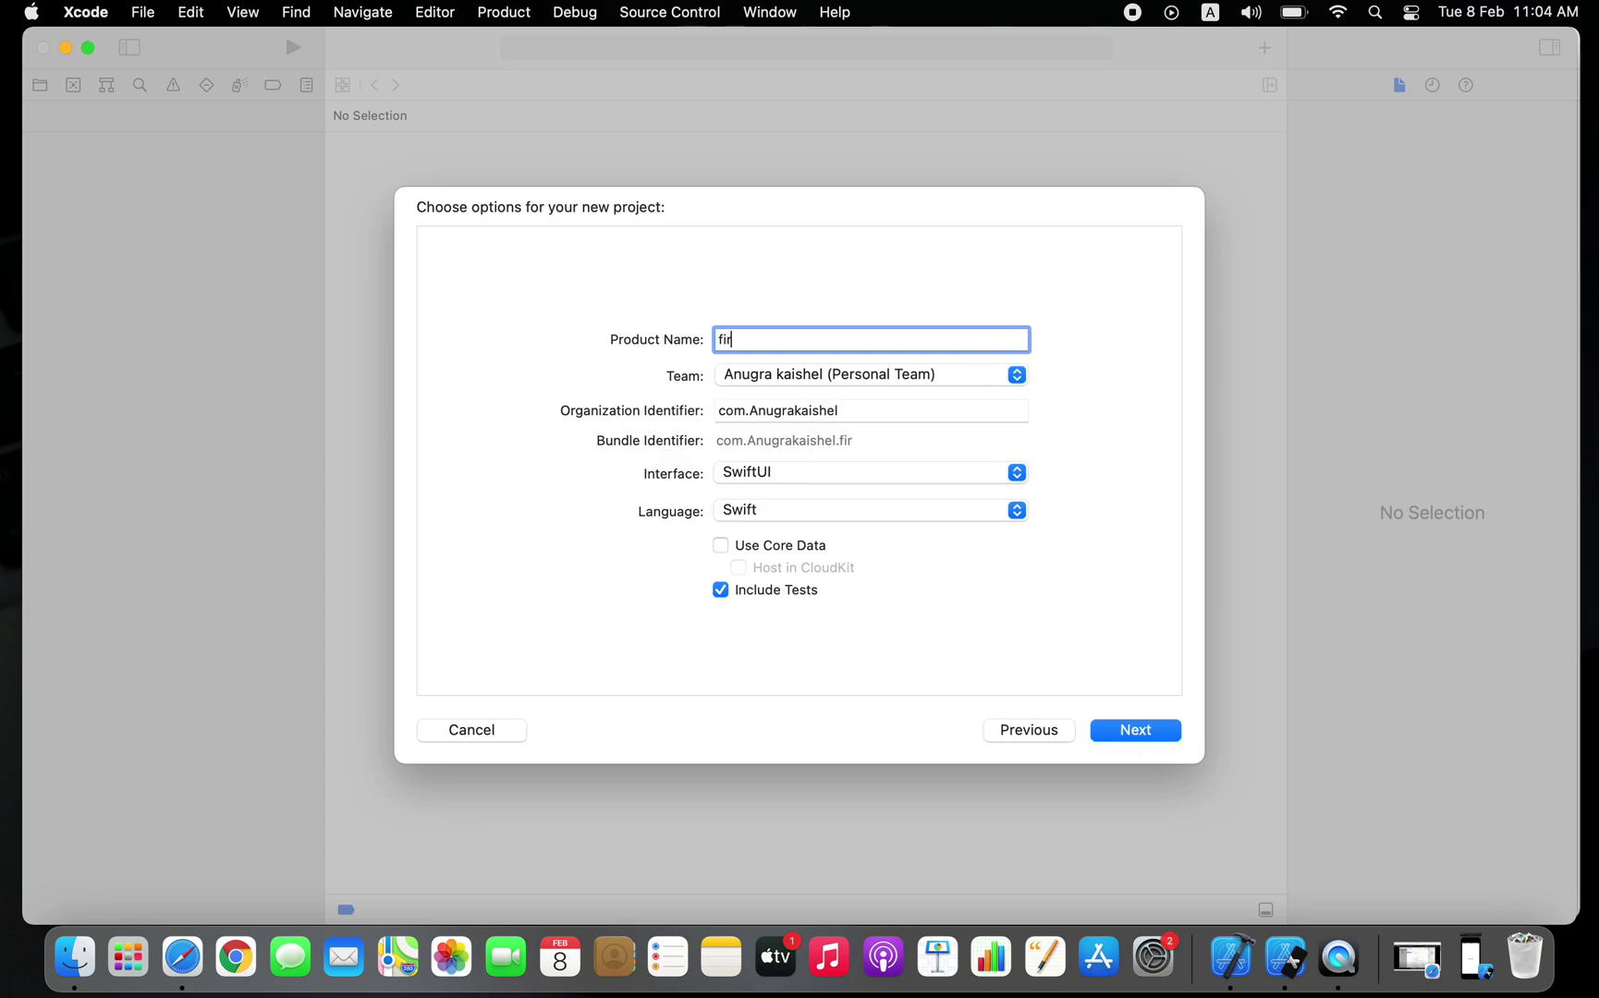
type("stapp")
Step: Check the Team popup and keep the current personal development team
left_click(1018, 374)
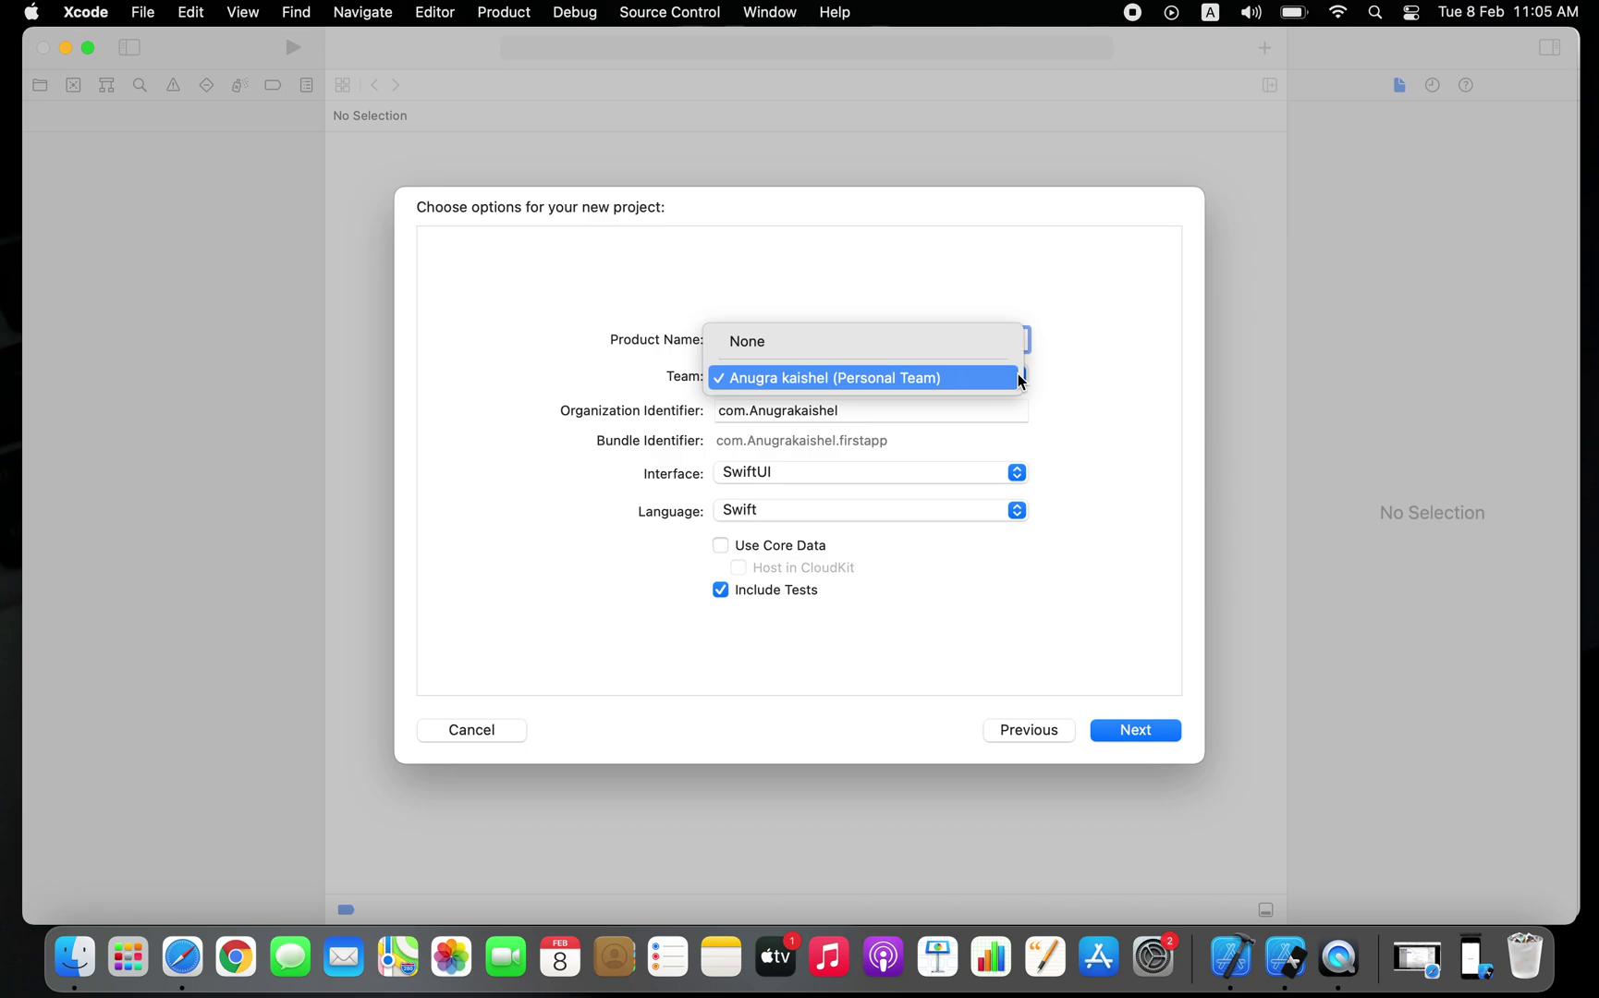
left_click(1069, 381)
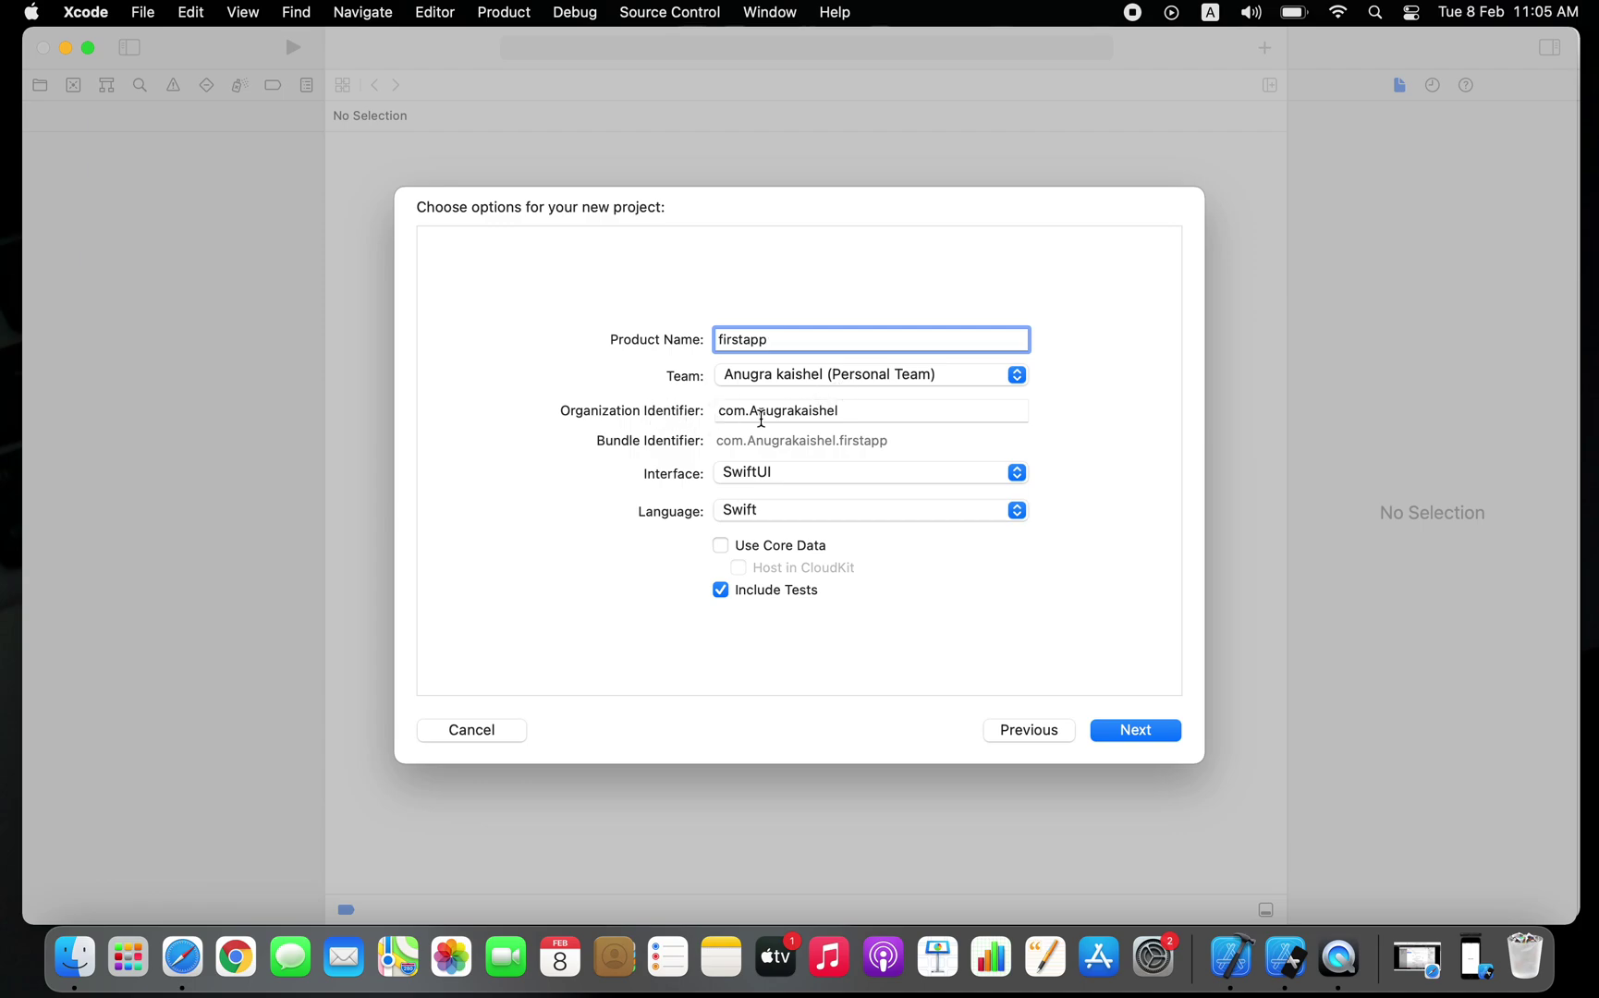
Step: Set the organization identifier to com.Anugra and list the Interface options
left_click(863, 409)
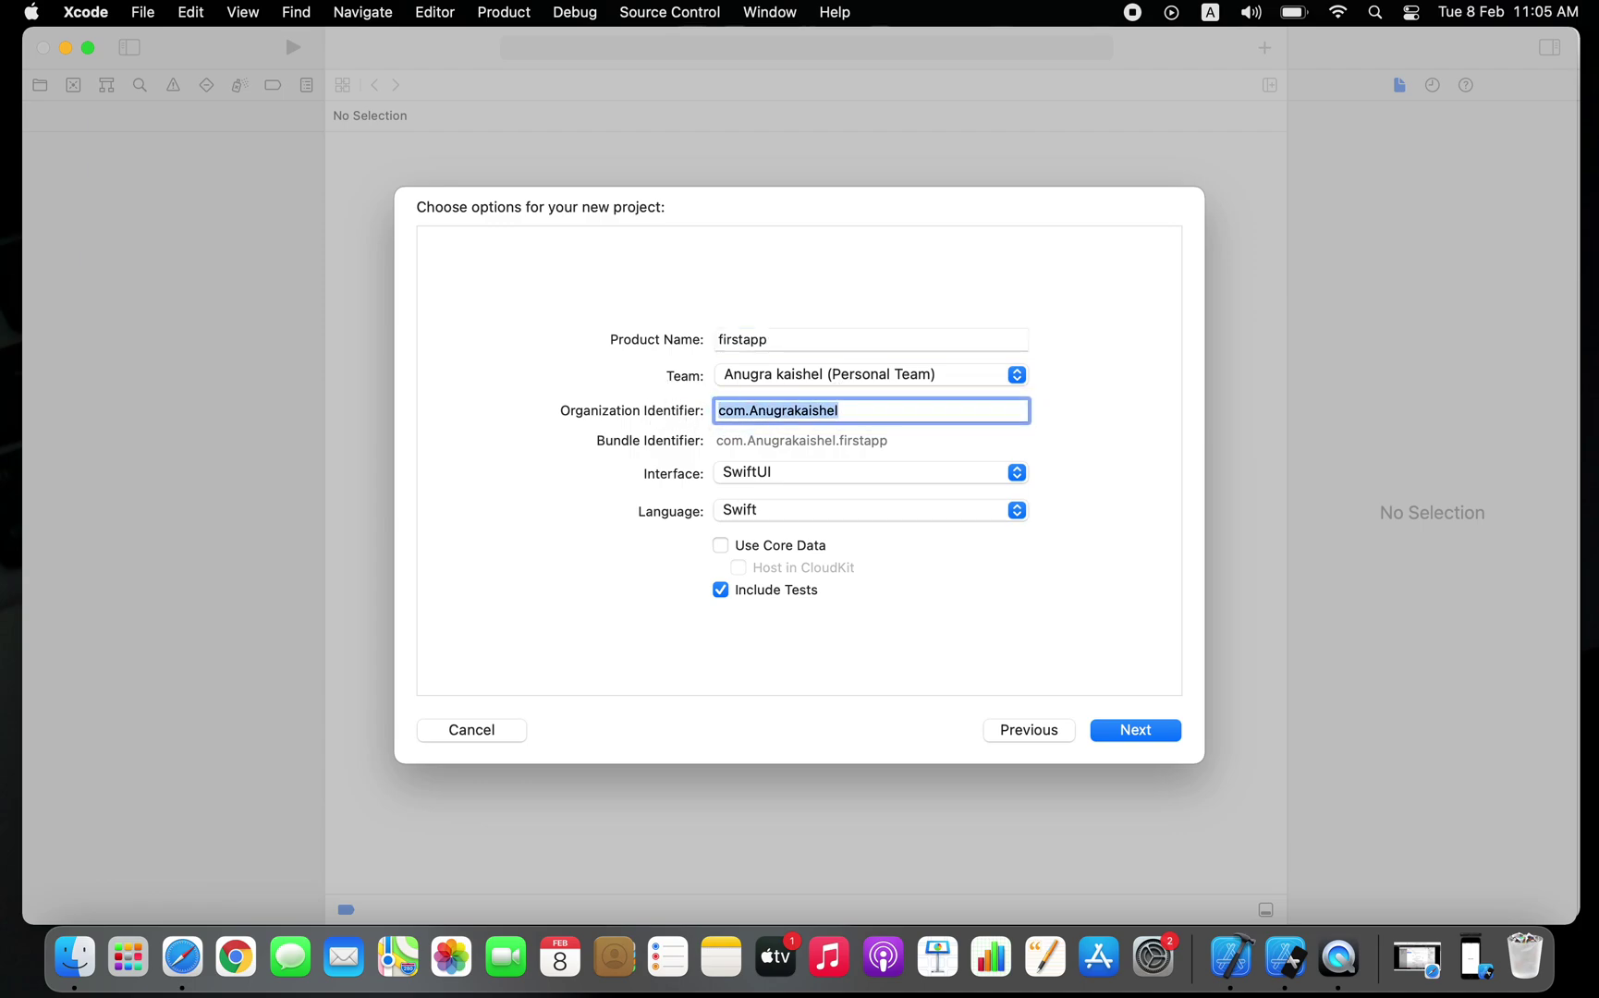
type("com.")
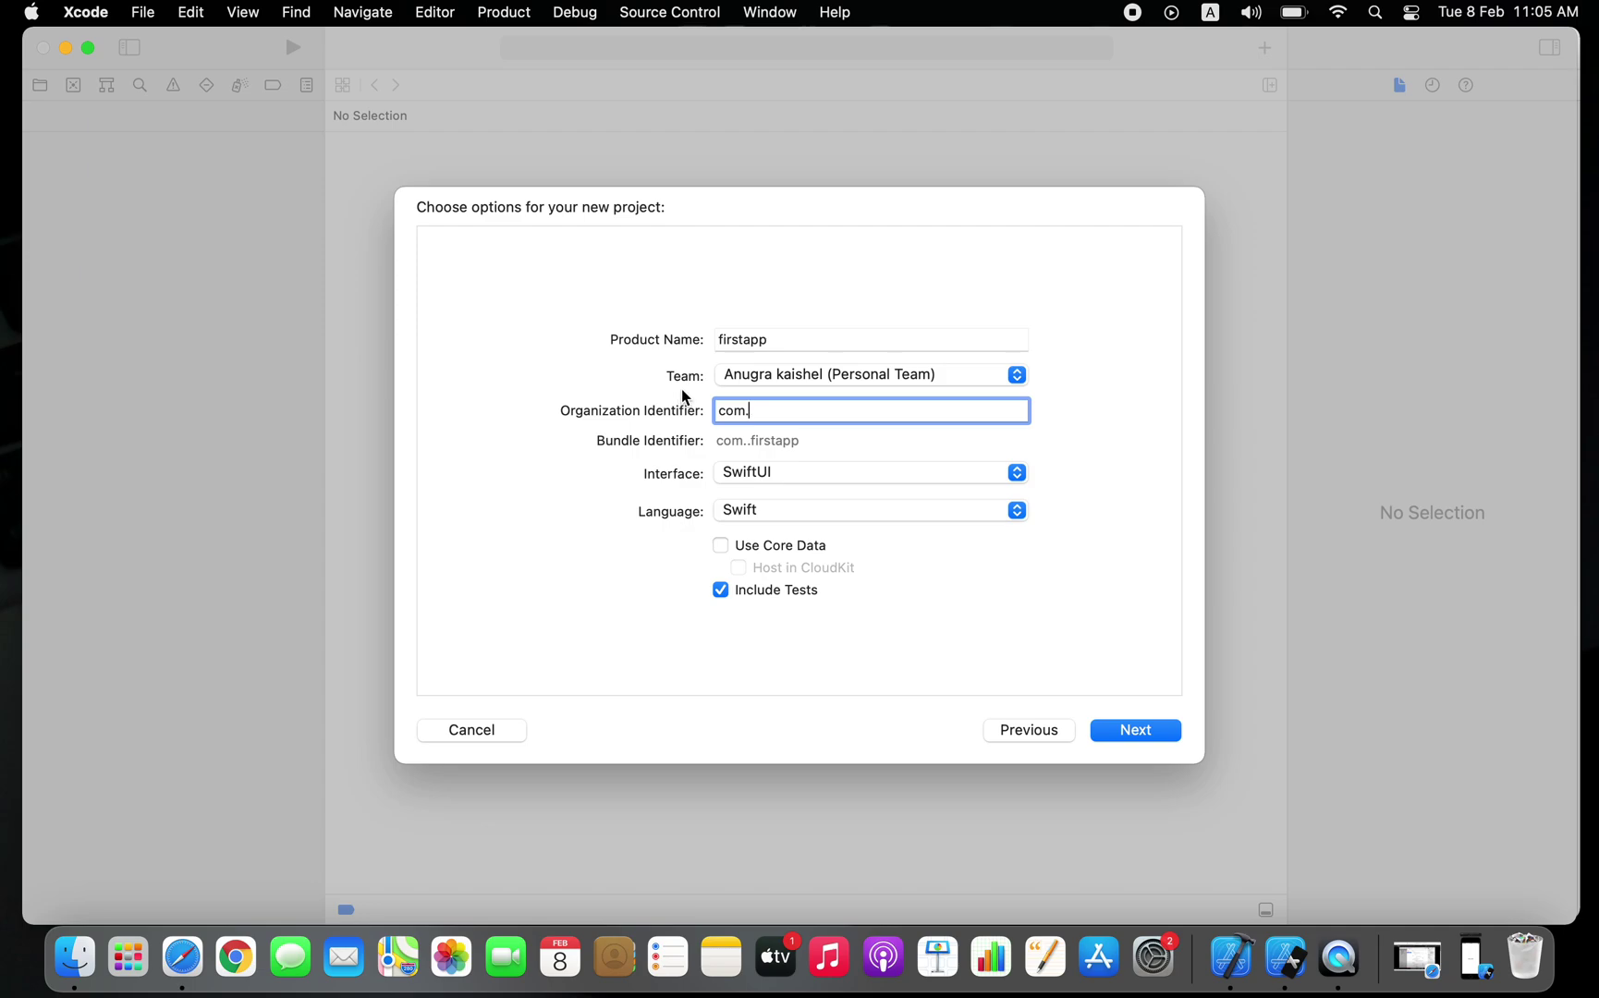
type("Anugra")
left_click(849, 474)
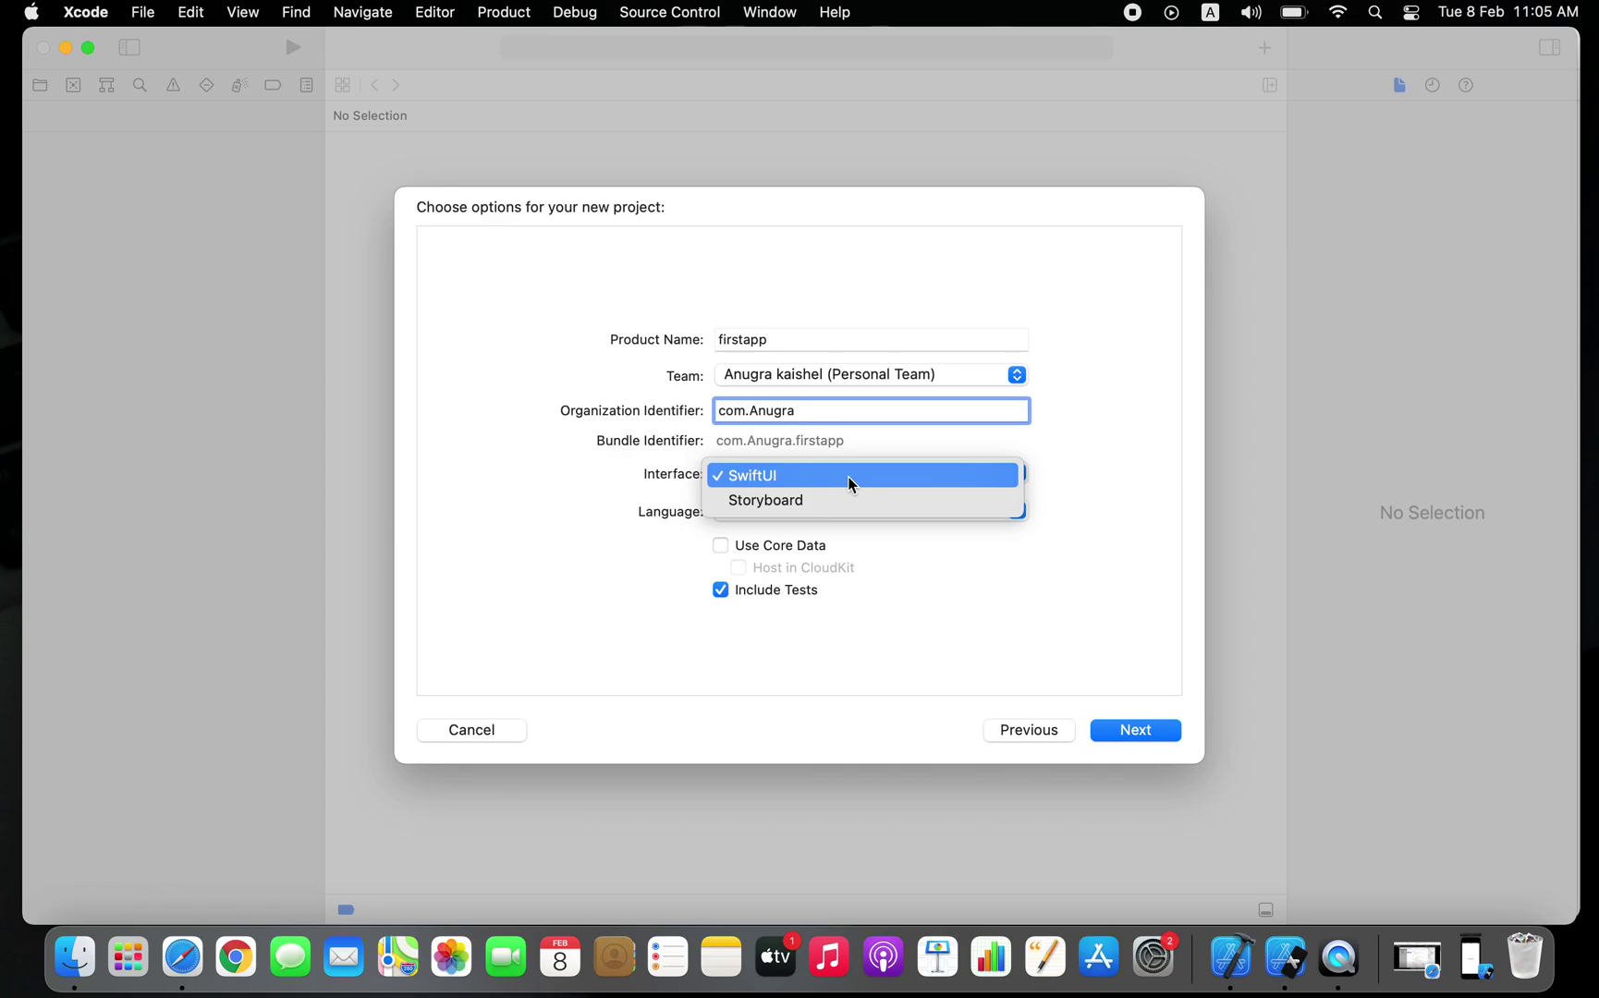
left_click(850, 478)
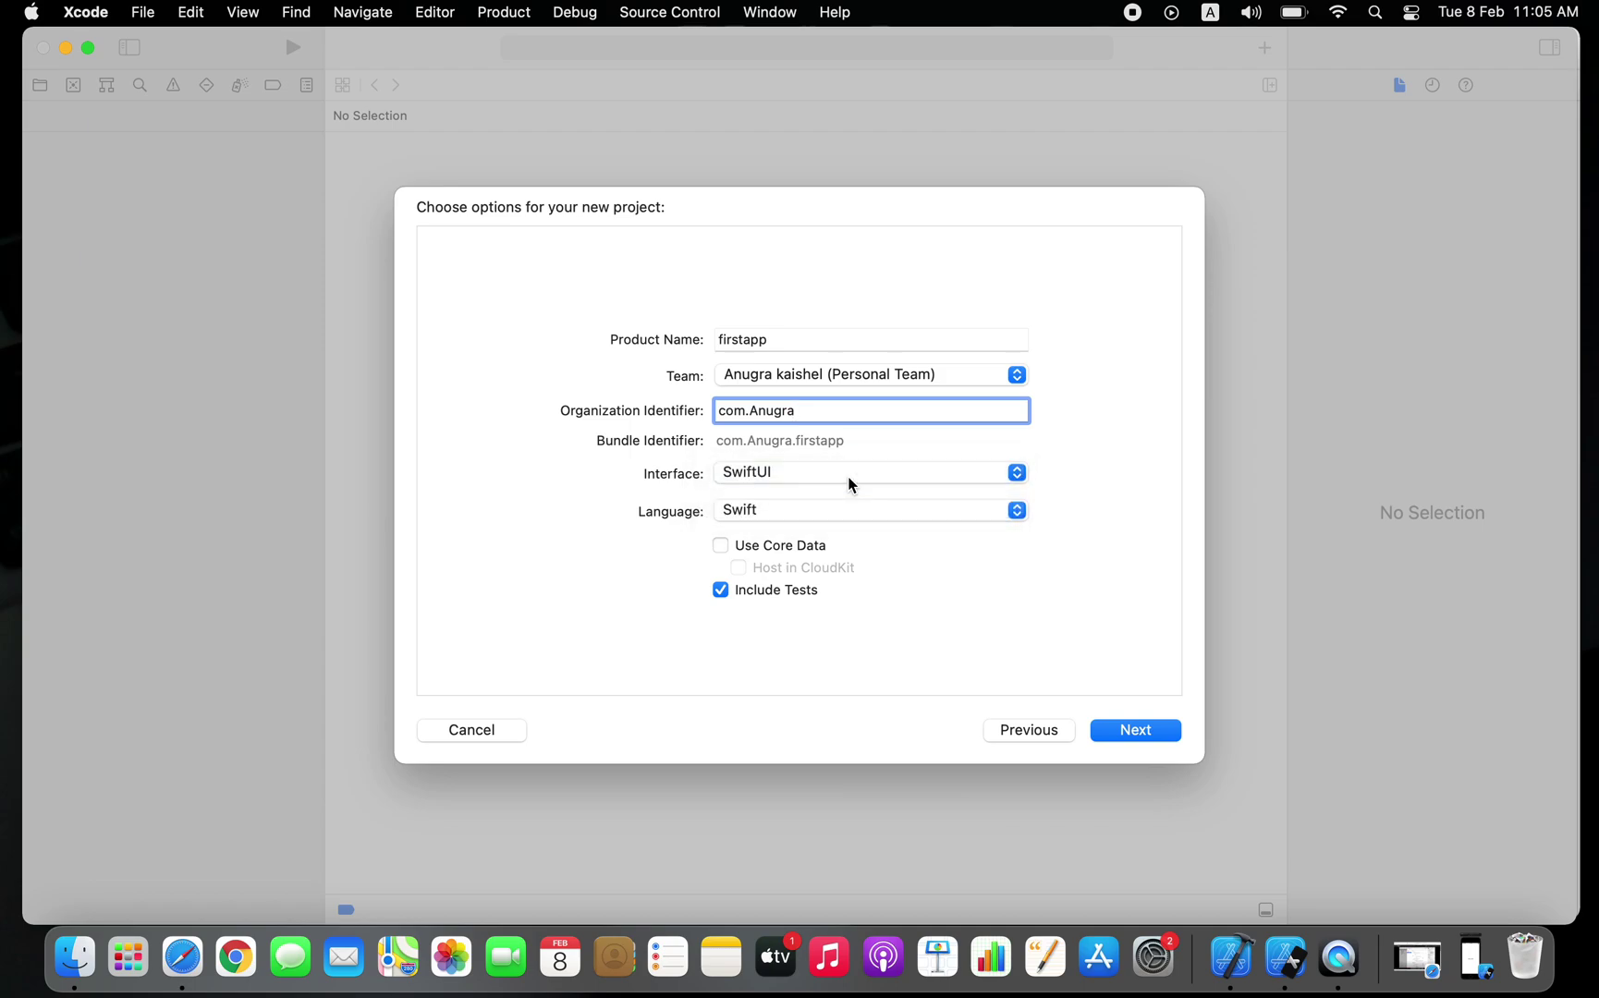
left_click(849, 482)
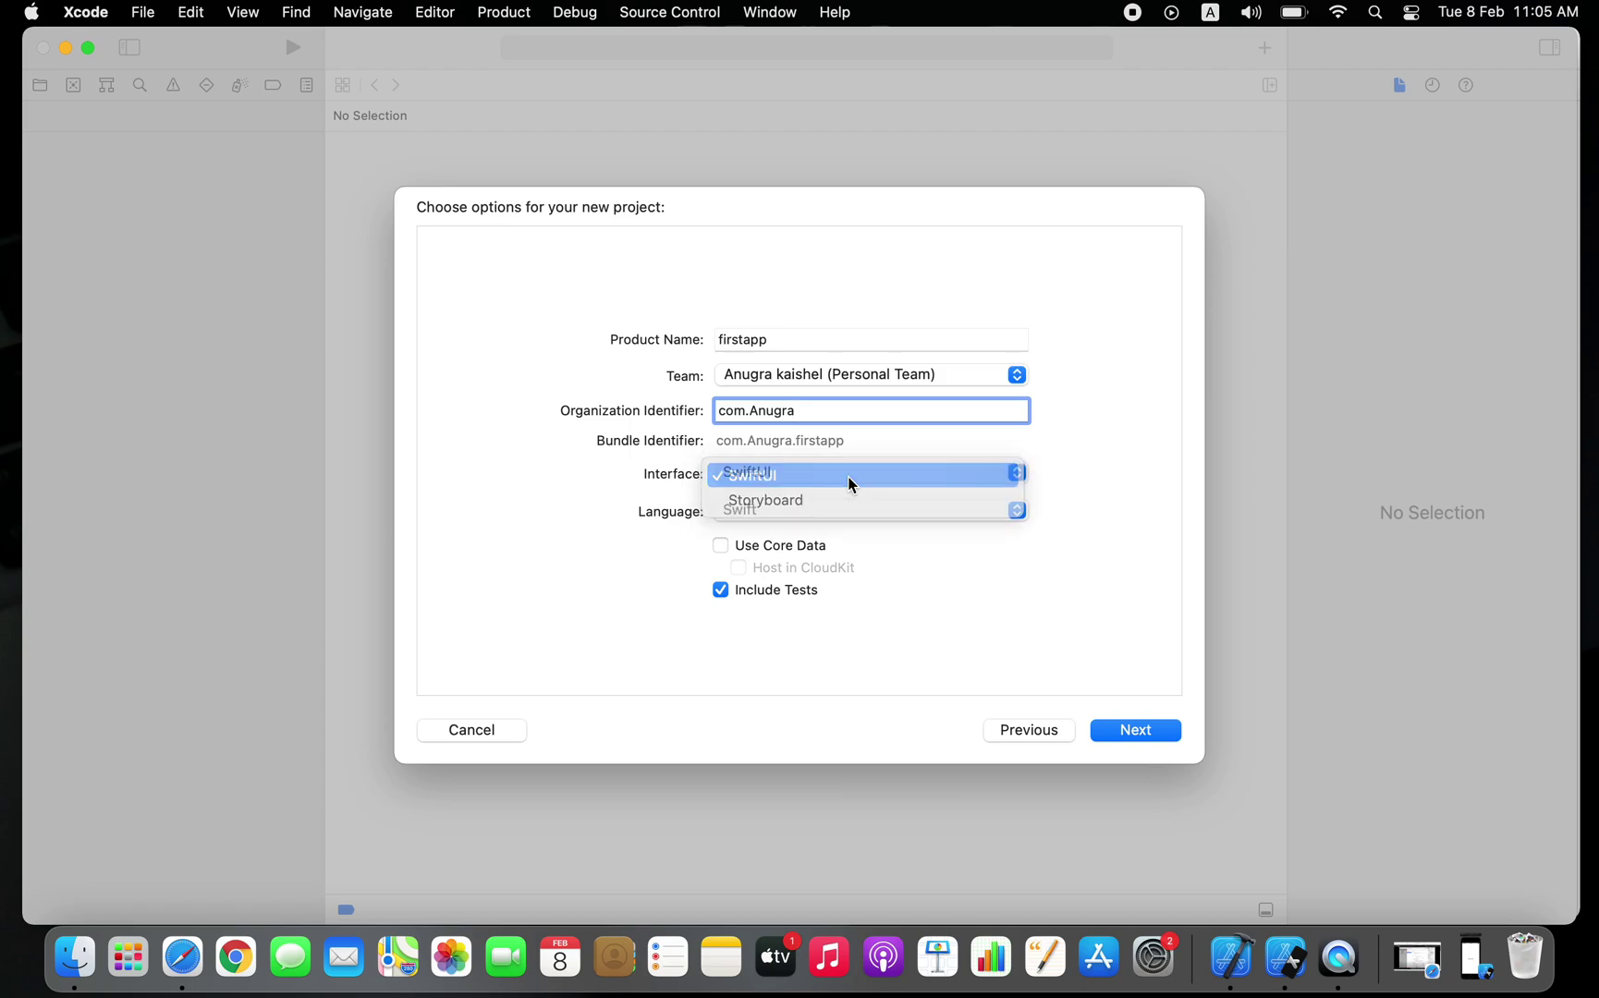
left_click(849, 478)
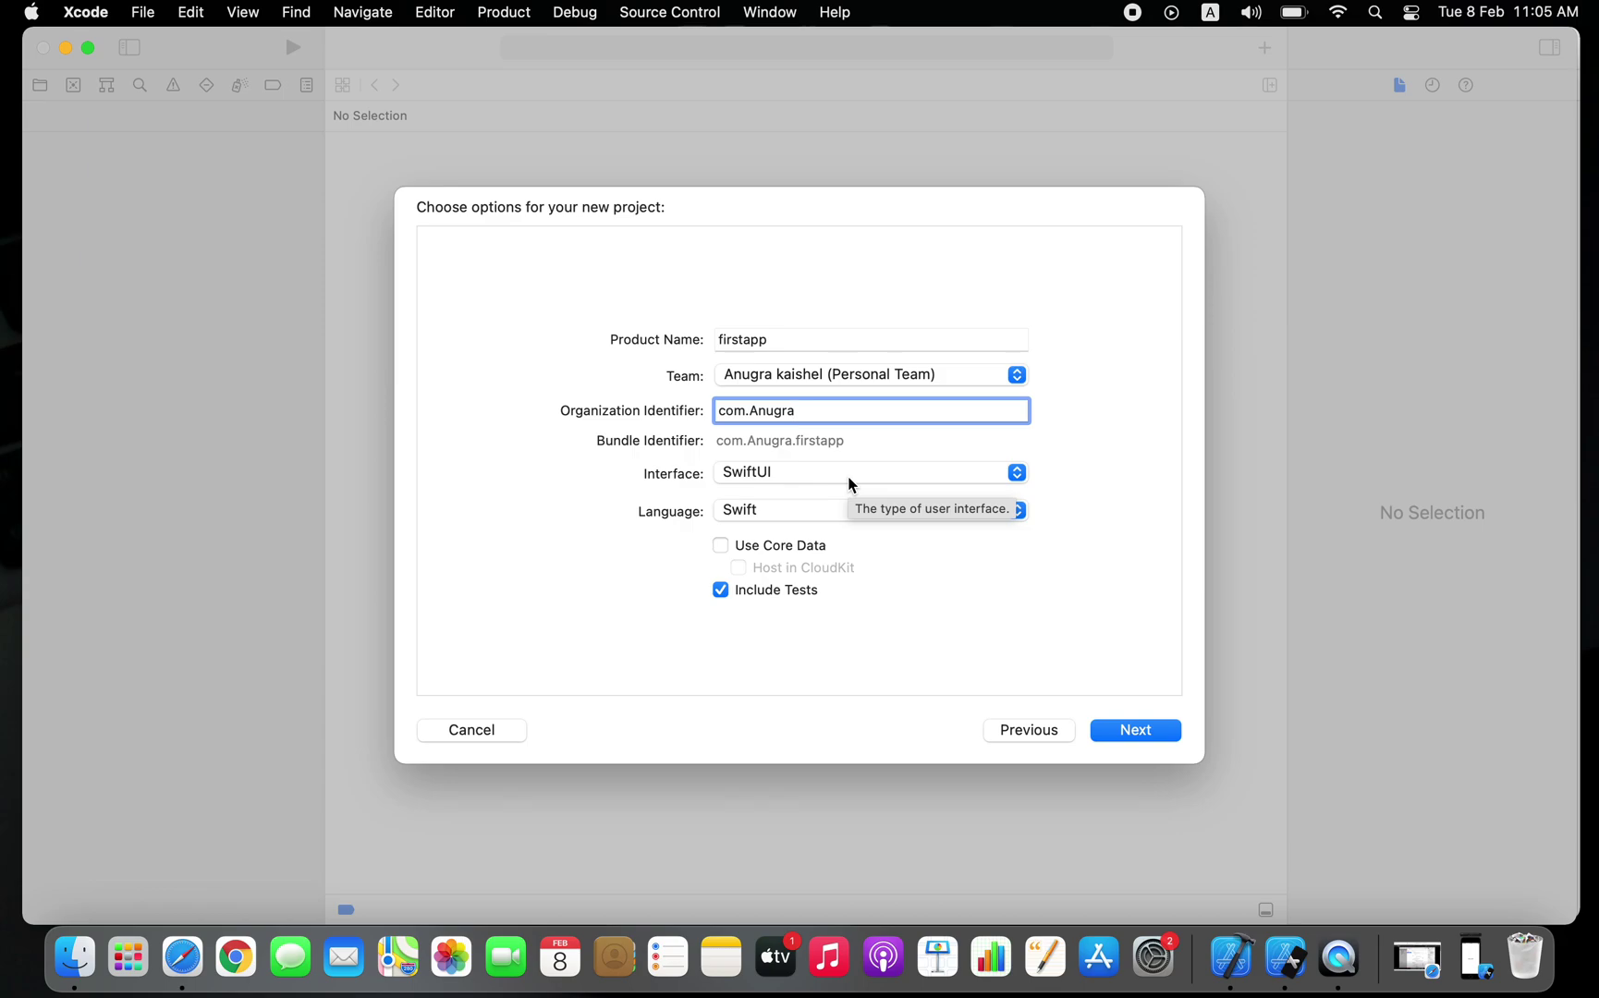
left_click(848, 478)
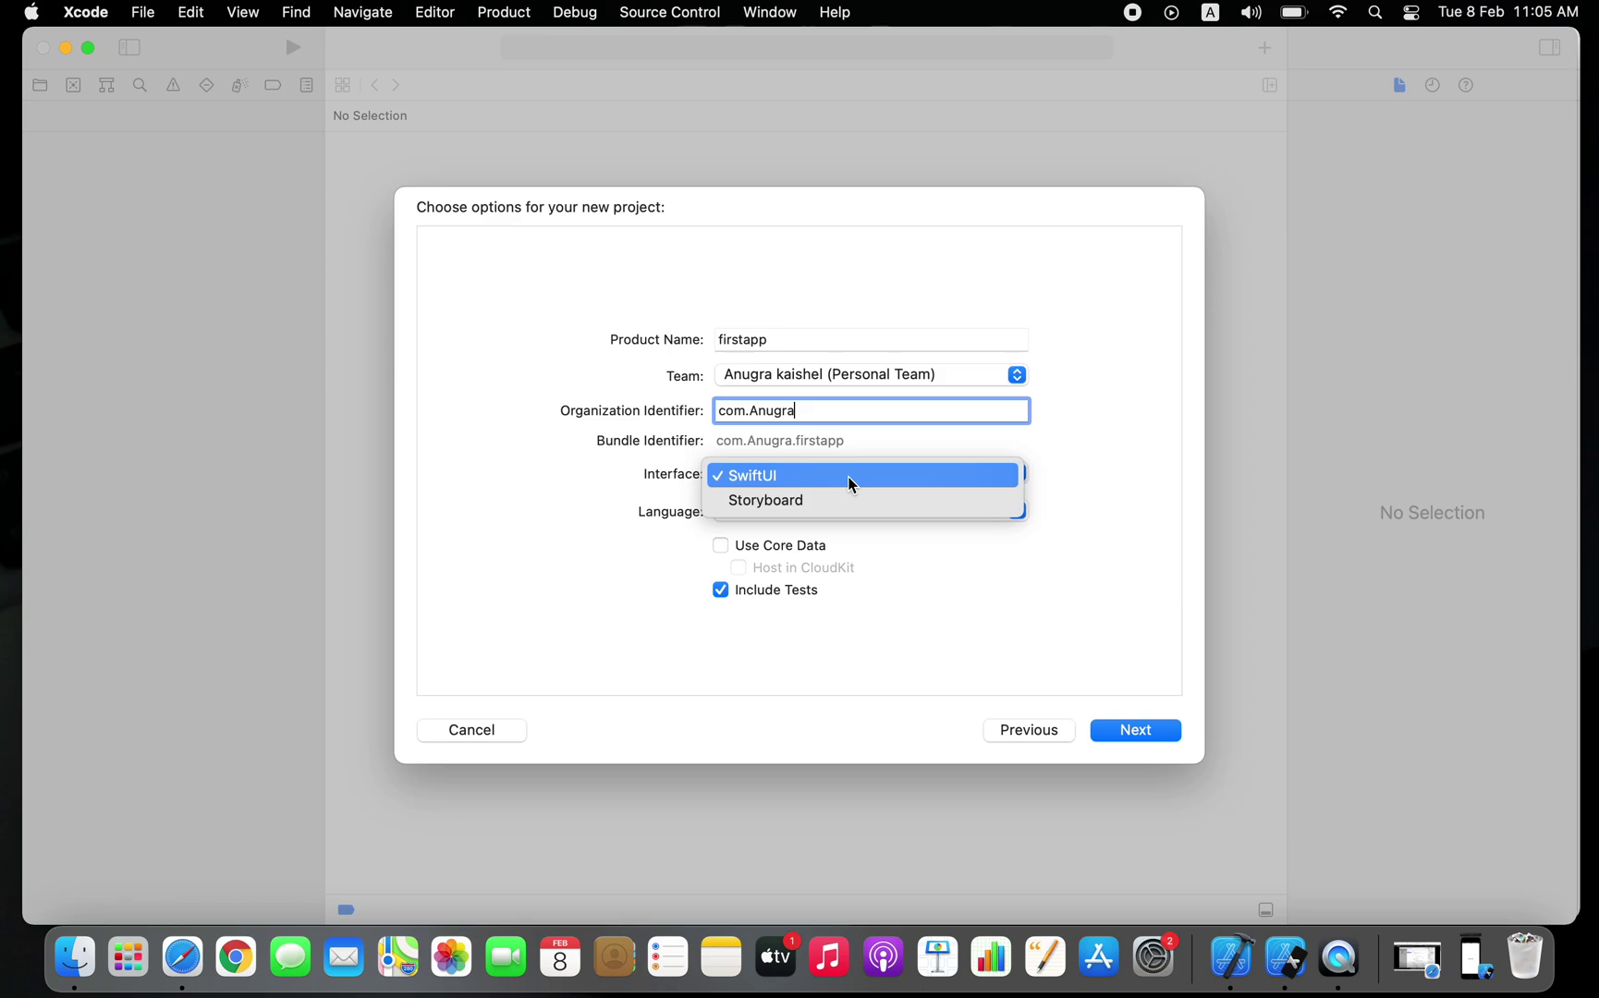
left_click(849, 477)
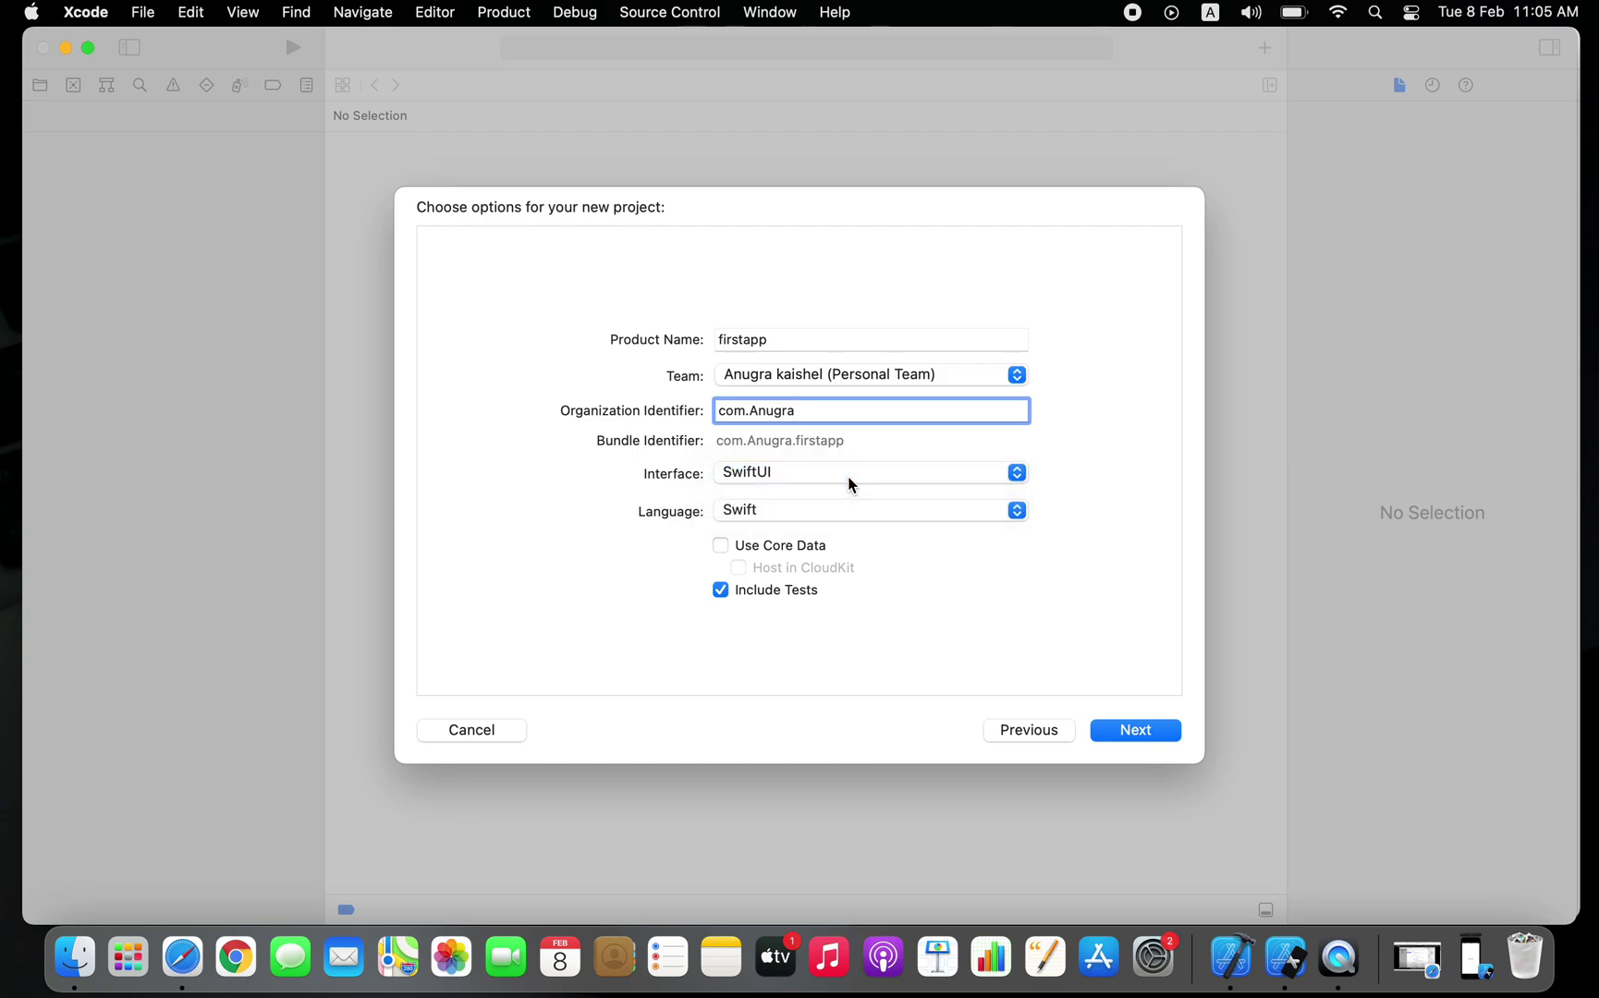
left_click(1018, 509)
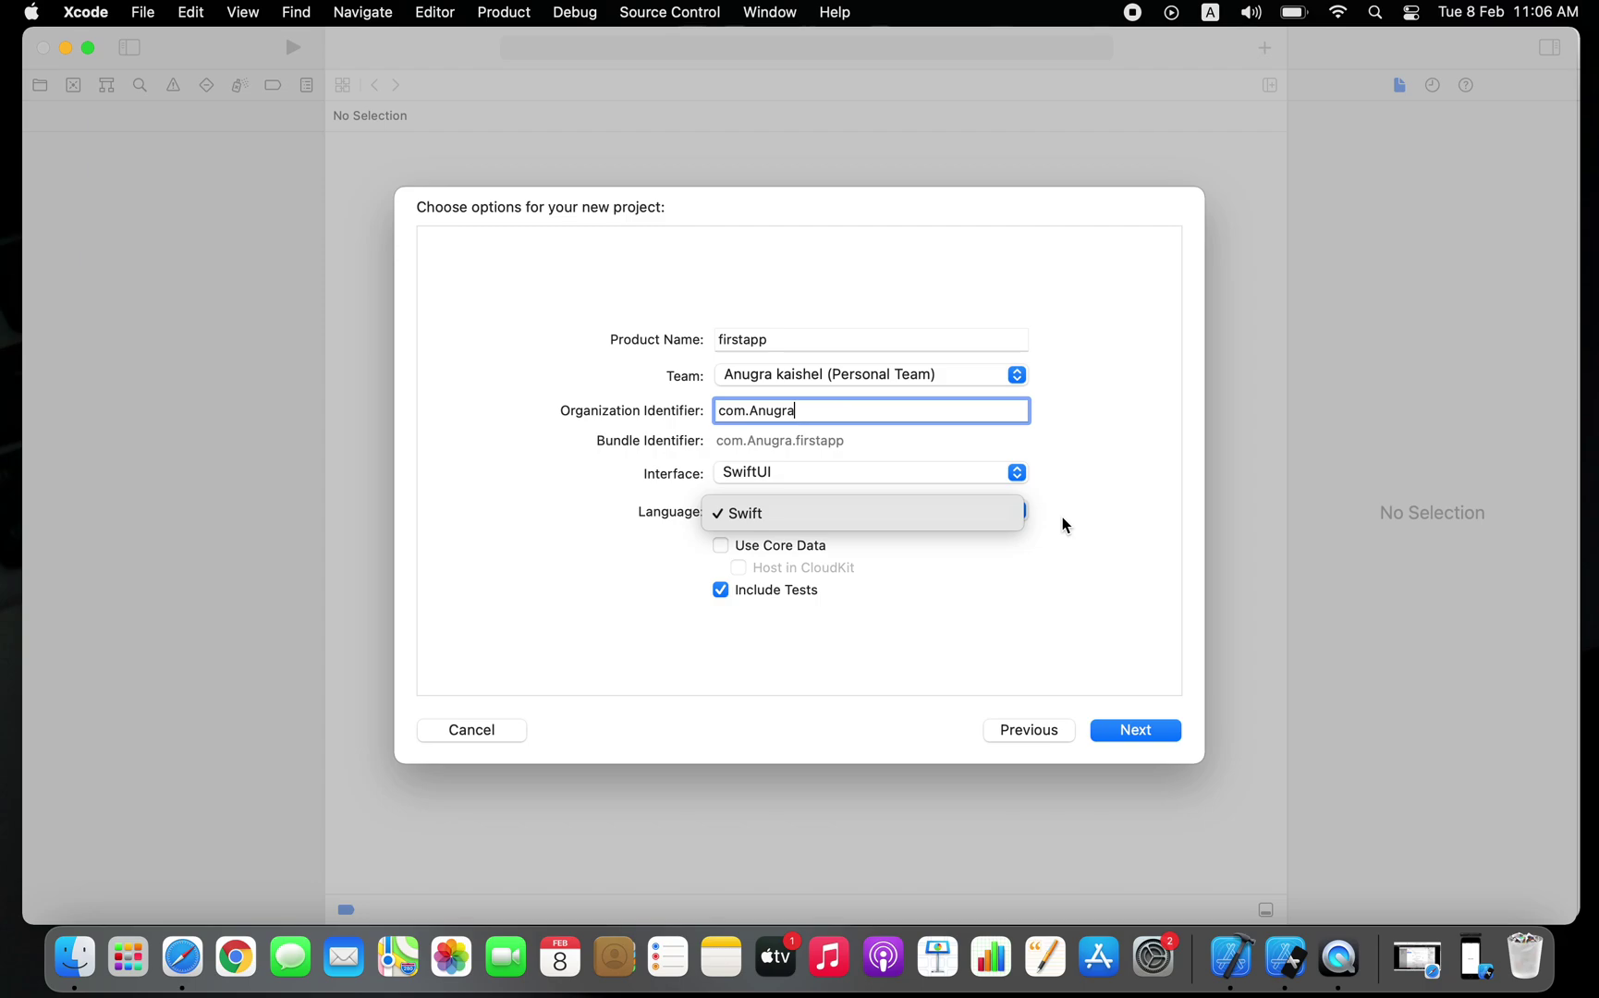
left_click(977, 513)
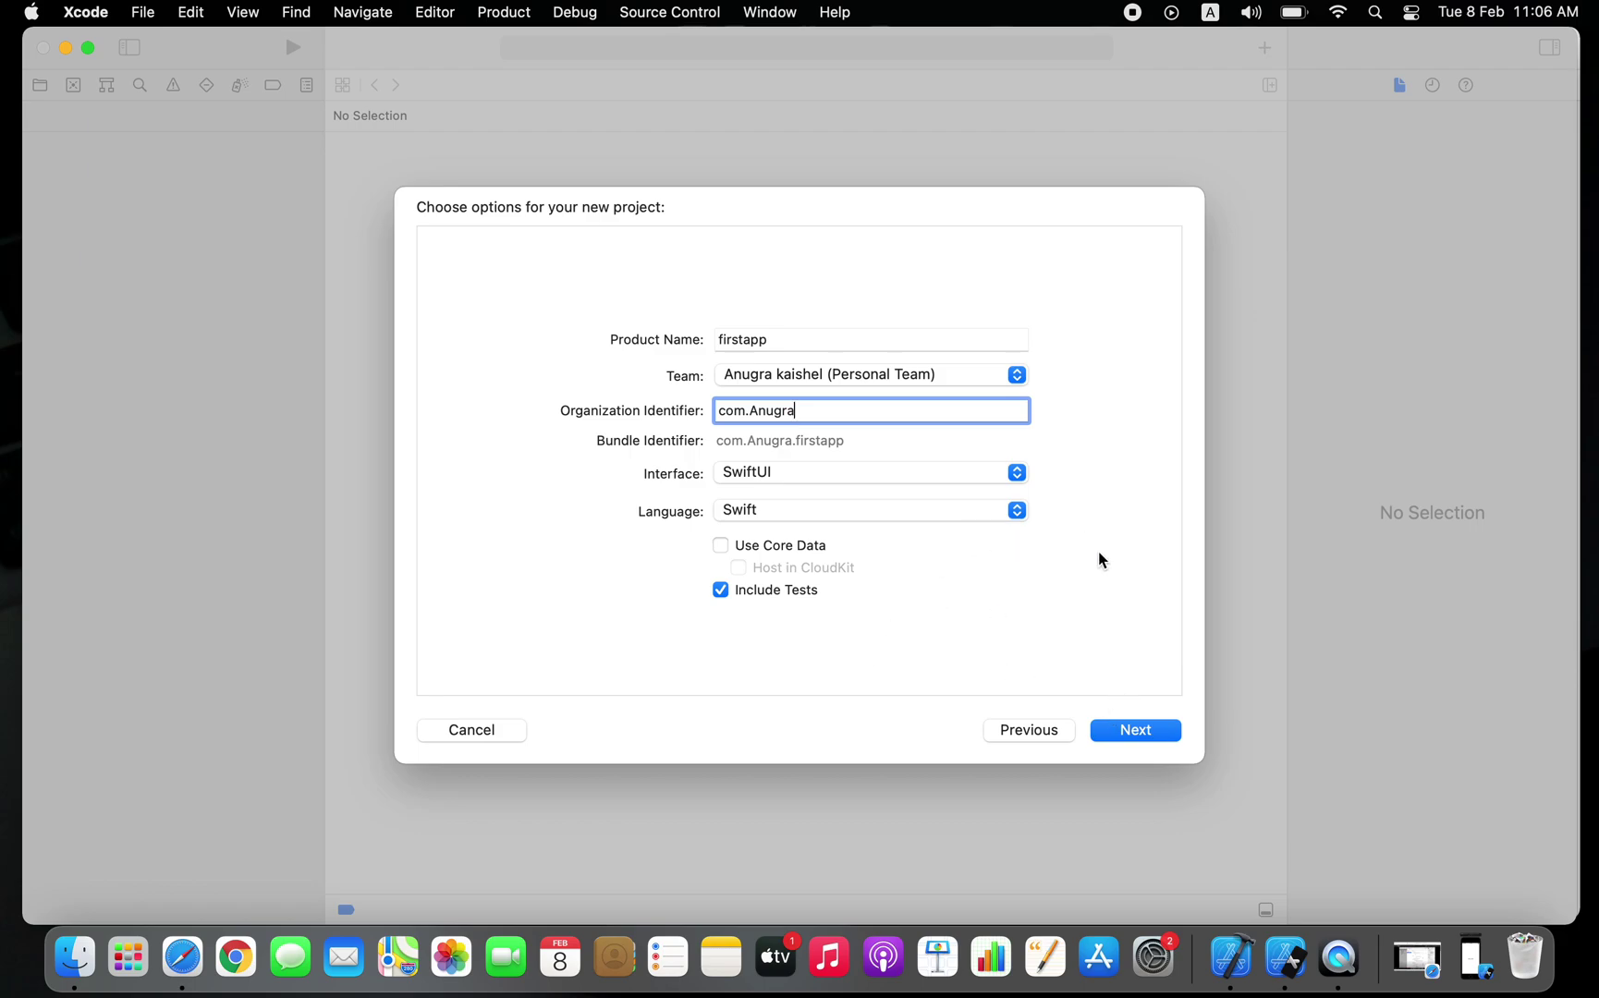
Step: Save the firstapp project in the Kaishel new folder with a Git repository
left_click(1140, 738)
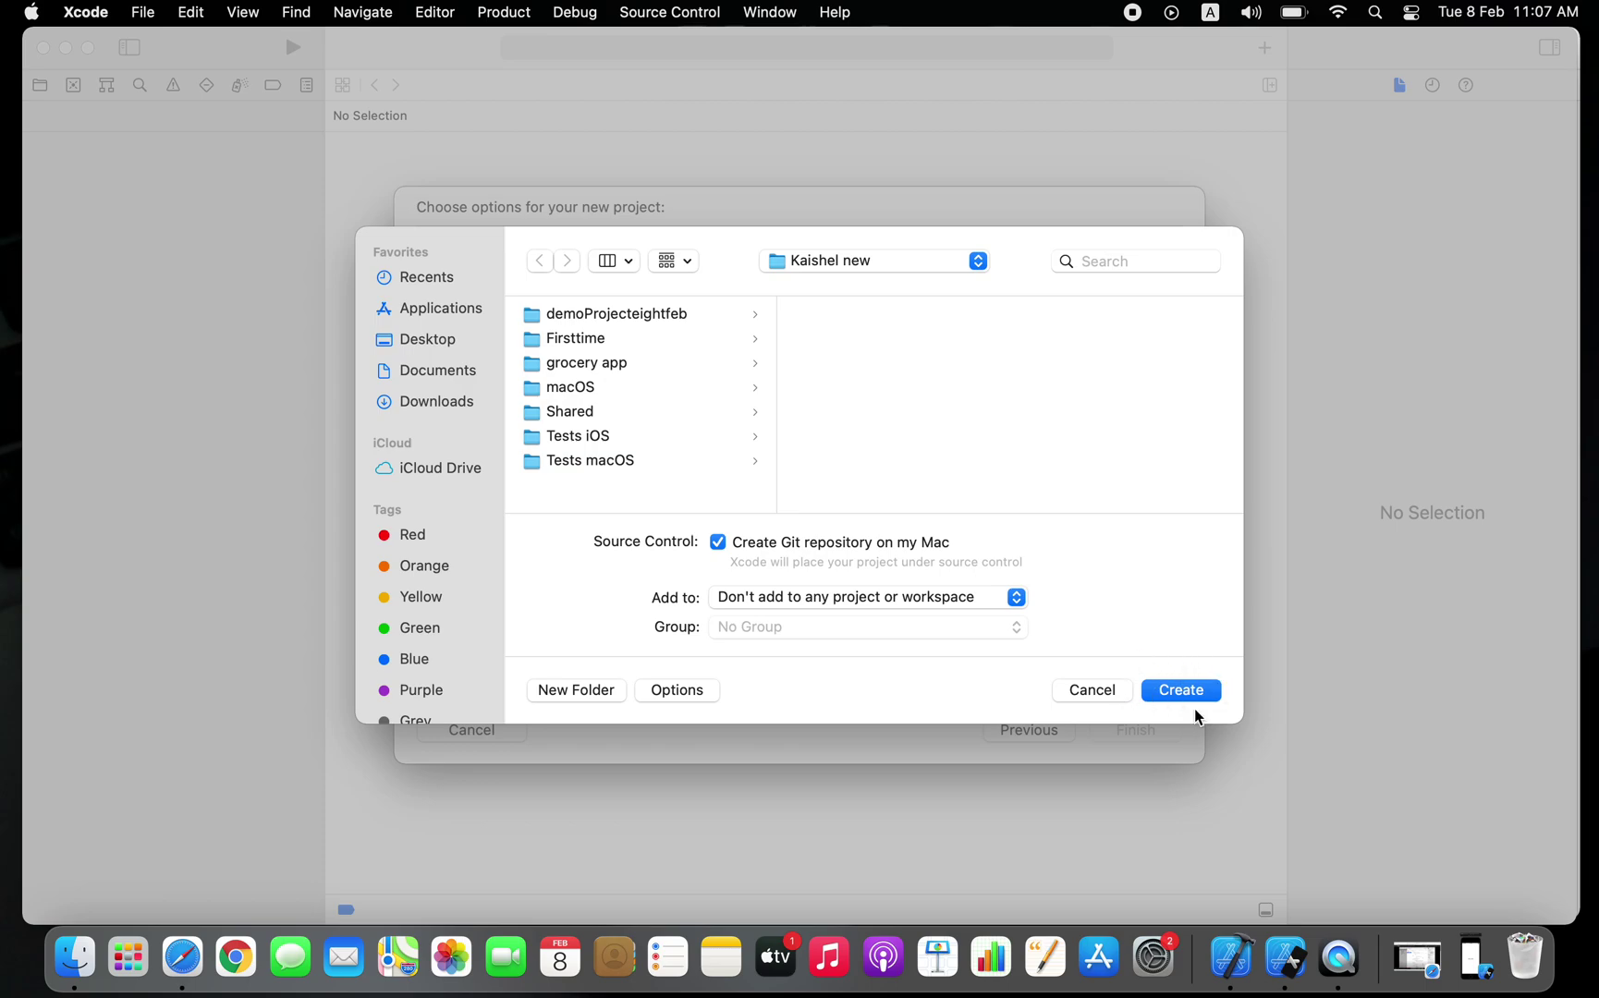
left_click(1164, 691)
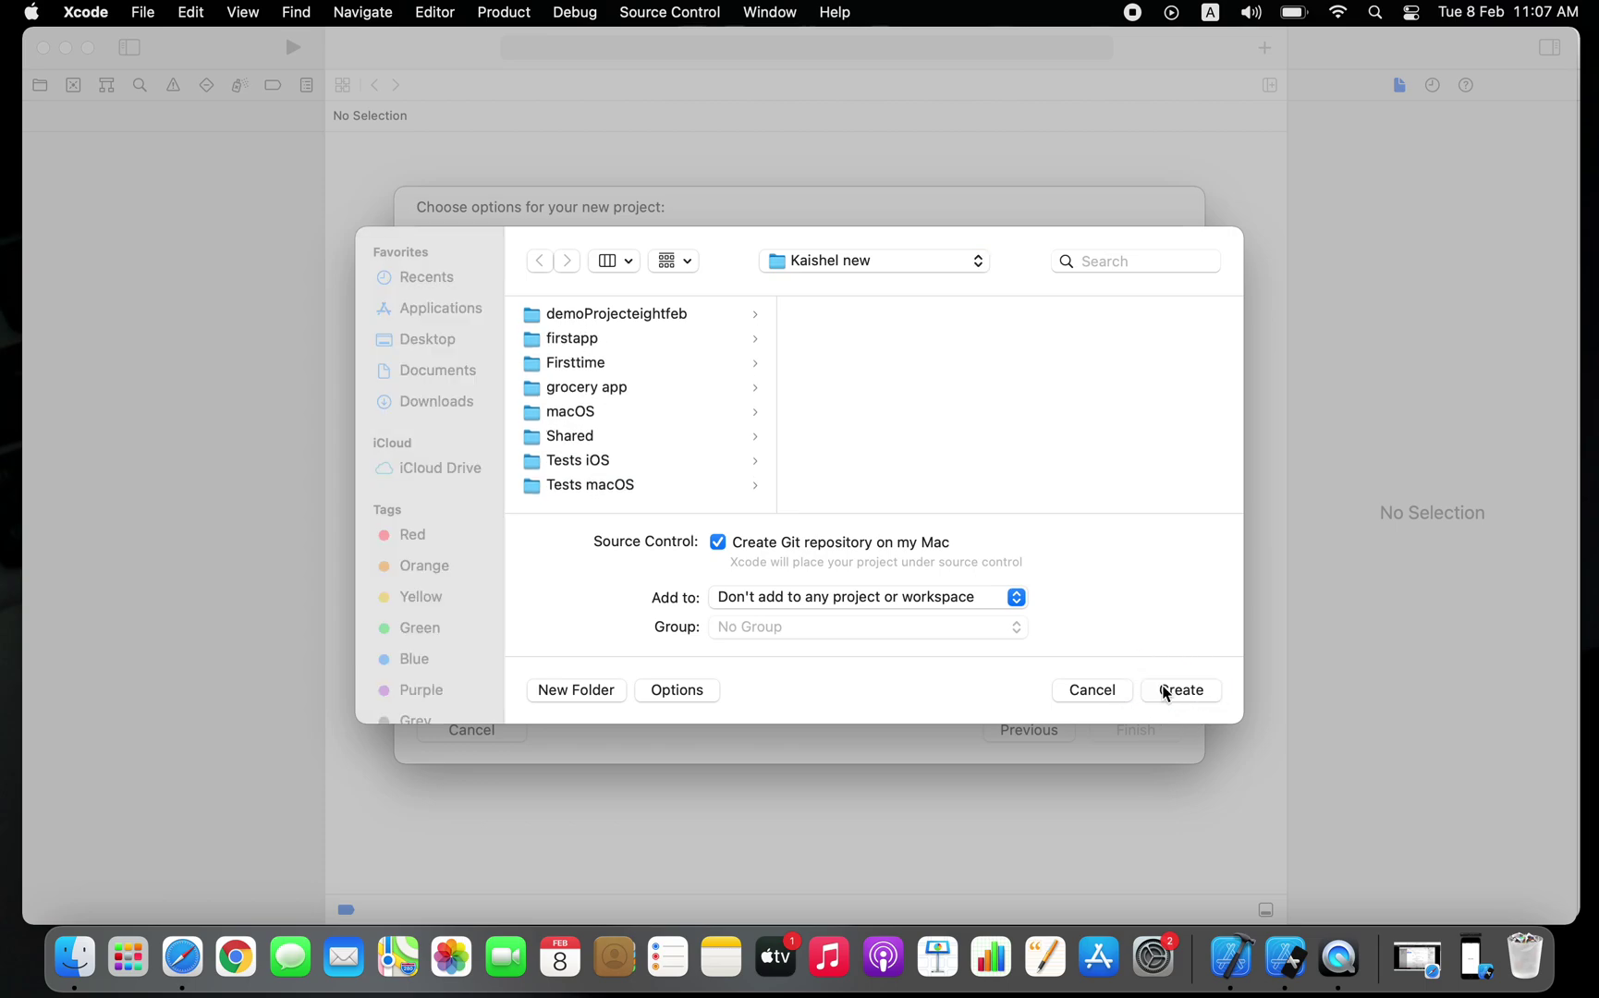